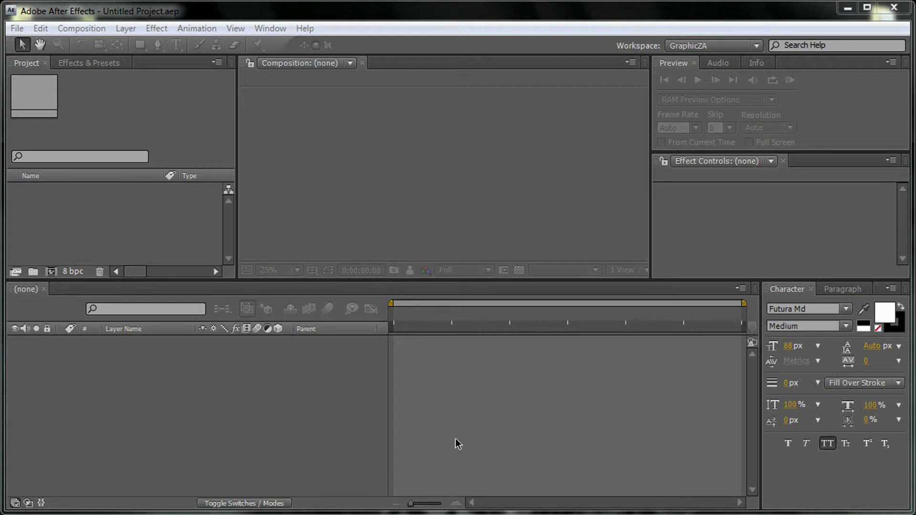
# Create a new 1920×1080 composition and rename it Text.
pyautogui.click(87, 192)
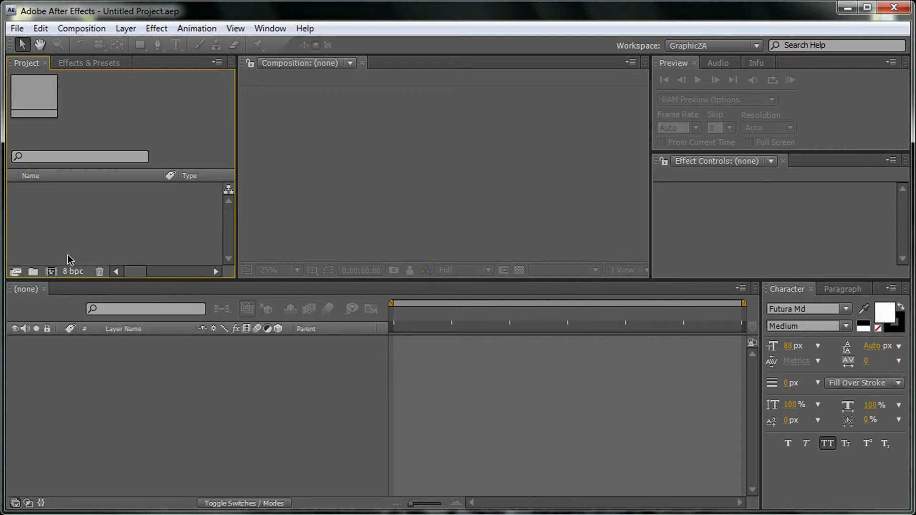
pyautogui.click(51, 270)
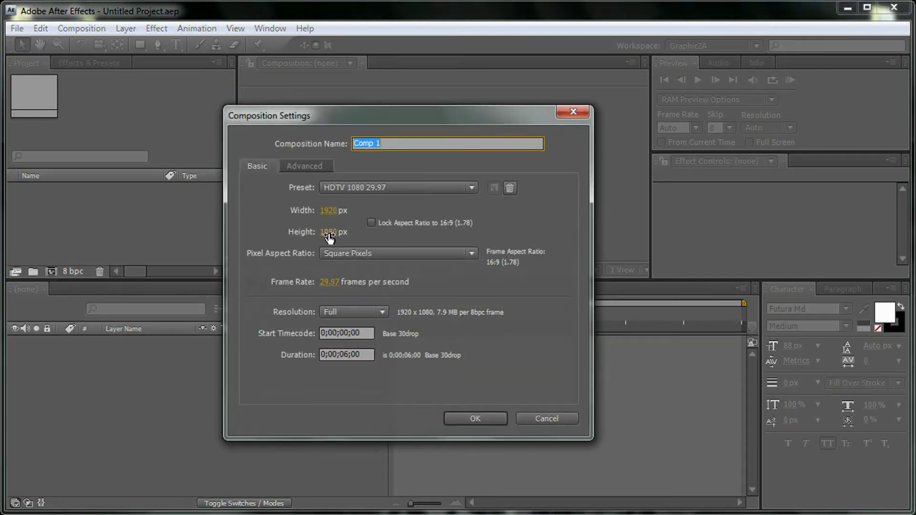
pyautogui.click(459, 414)
pyautogui.click(62, 190)
pyautogui.press('Return')
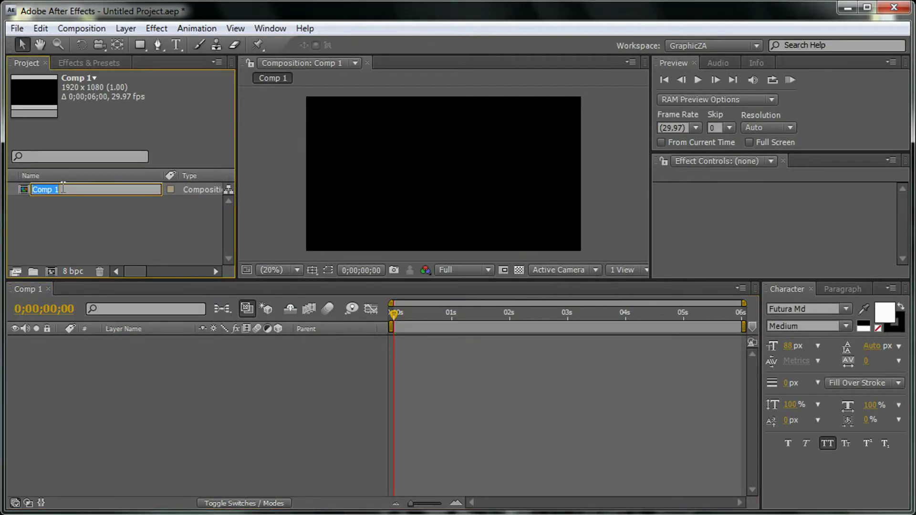
pyautogui.write('Text')
pyautogui.press('Return')
# Type centred white GRAPHICZA.NET text in the frame, shown against the title/action safe guides.
pyautogui.click(143, 353)
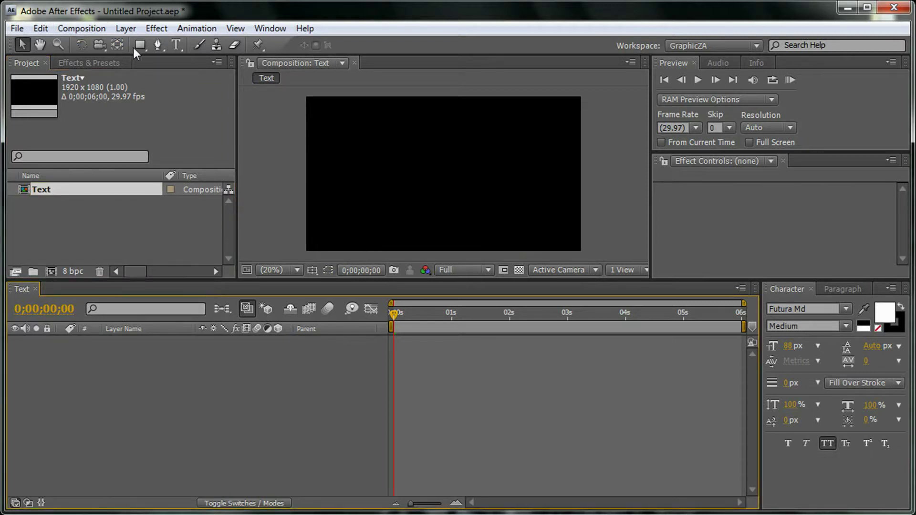
pyautogui.click(176, 44)
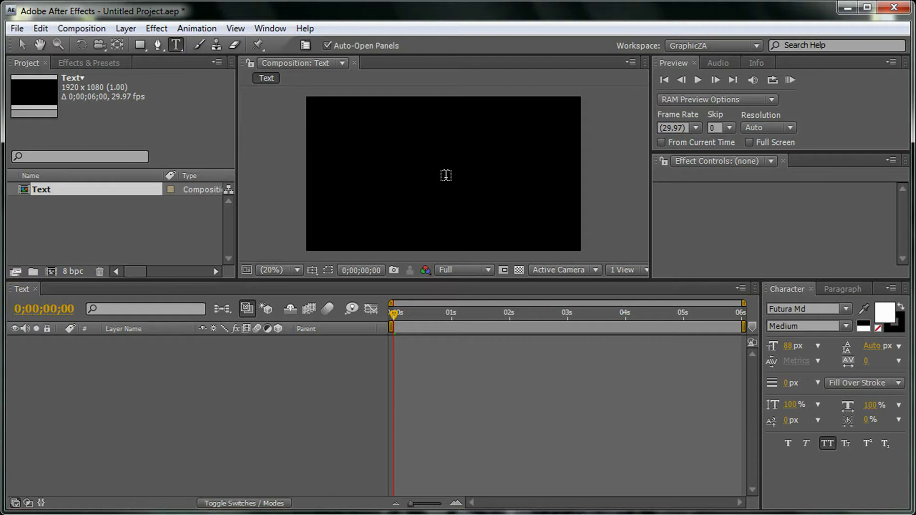
pyautogui.click(445, 174)
pyautogui.write('GRAPHIC')
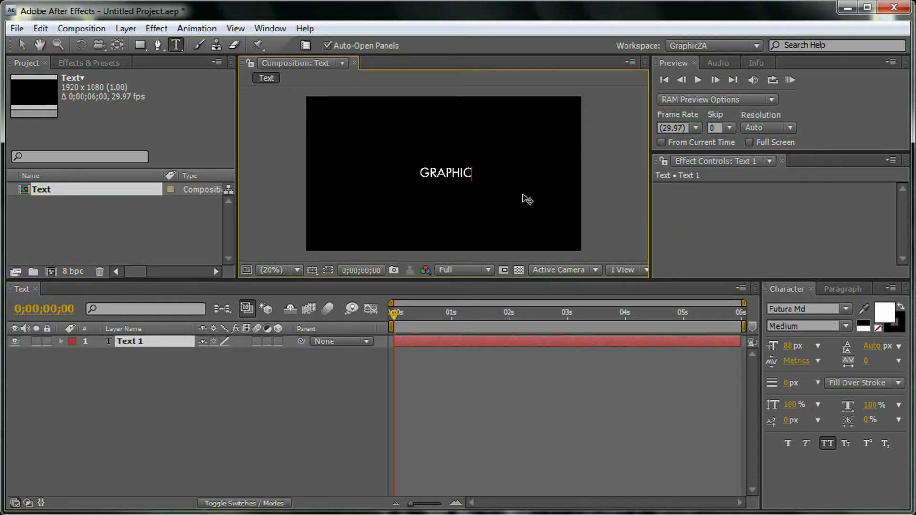
pyautogui.write('ZA.NE')
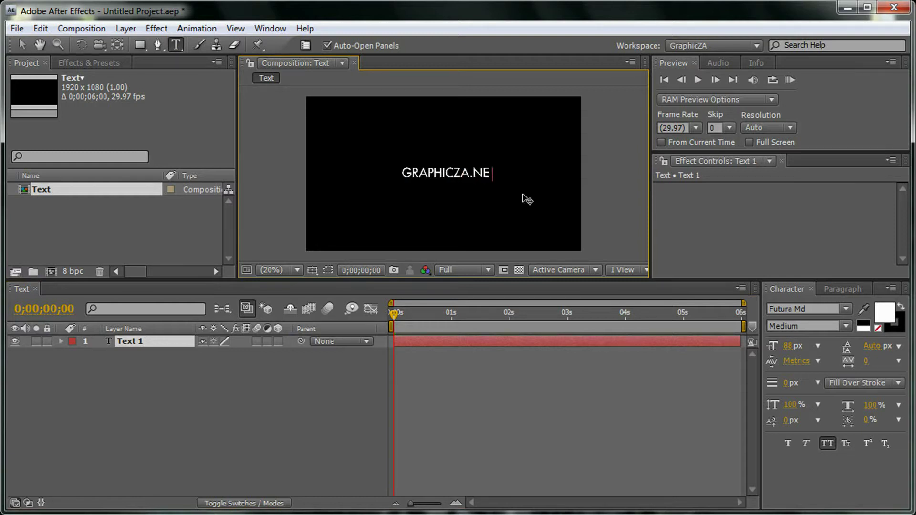
pyautogui.write('T')
pyautogui.click(316, 271)
pyautogui.click(329, 287)
pyautogui.click(28, 44)
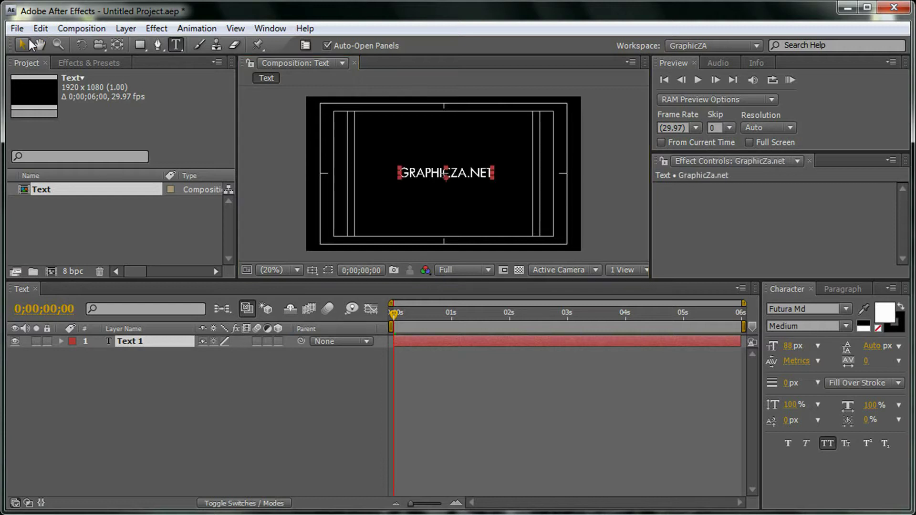
pyautogui.scroll(5, 465, 183)
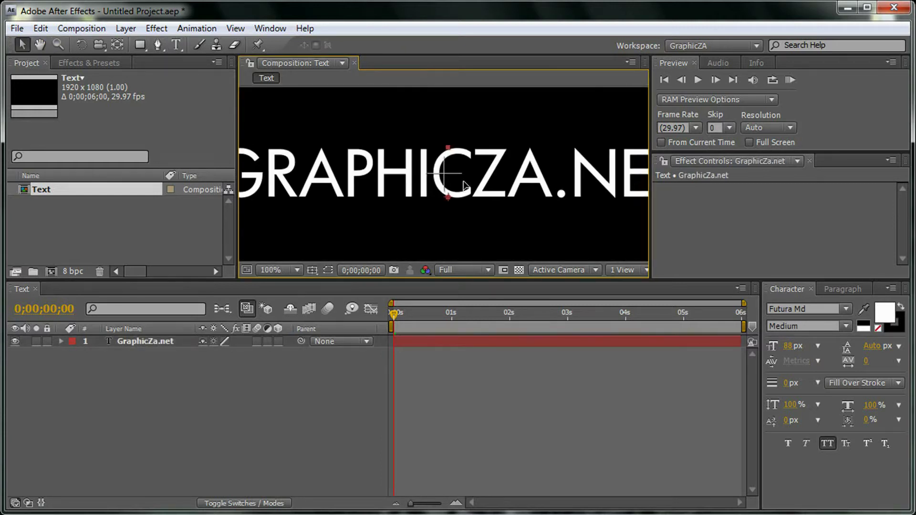
pyautogui.hotkey('ctrl', 'a')
pyautogui.click(196, 415)
pyautogui.click(209, 215)
pyautogui.scroll(-2, 364, 214)
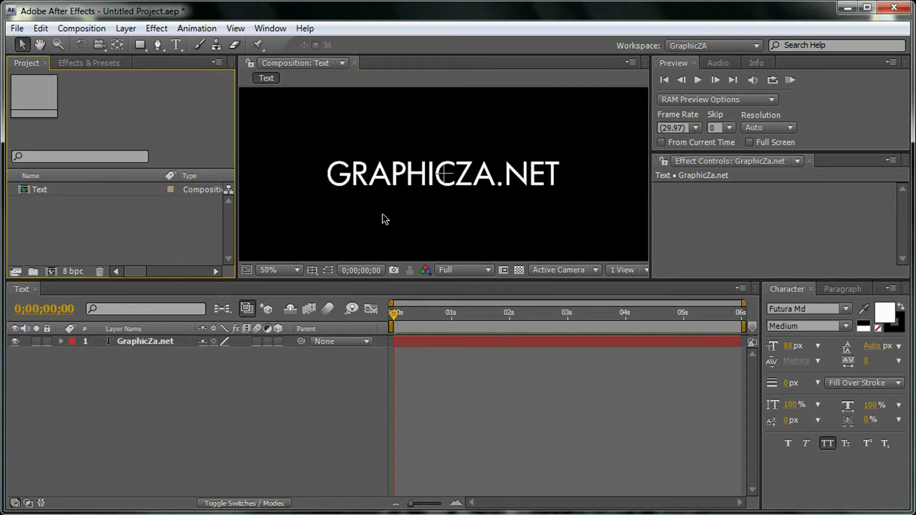
# Create a second new composition named 3D Text.
pyautogui.rightClick(147, 251)
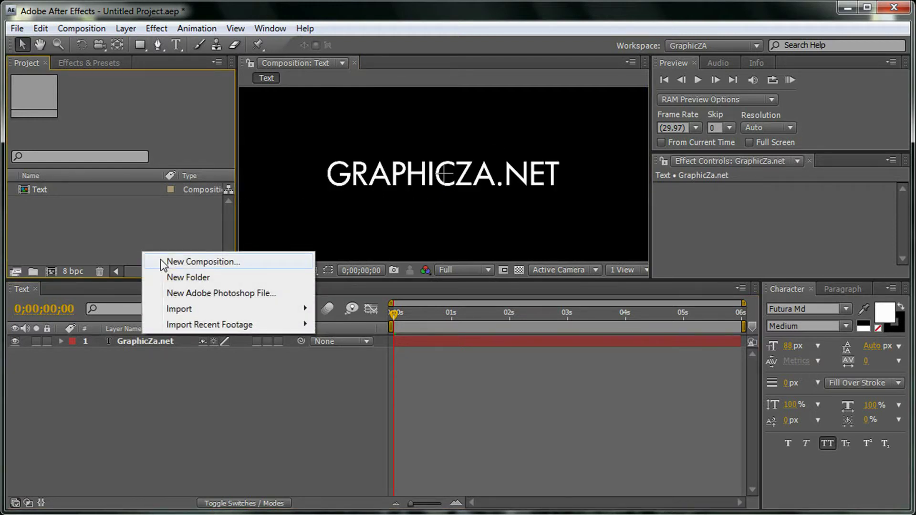
pyautogui.click(160, 260)
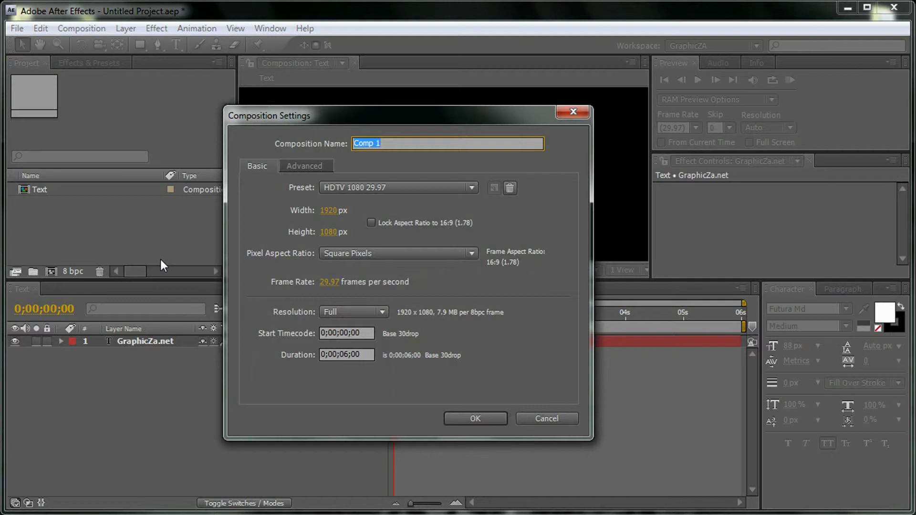
pyautogui.write('3D Text')
pyautogui.press('Return')
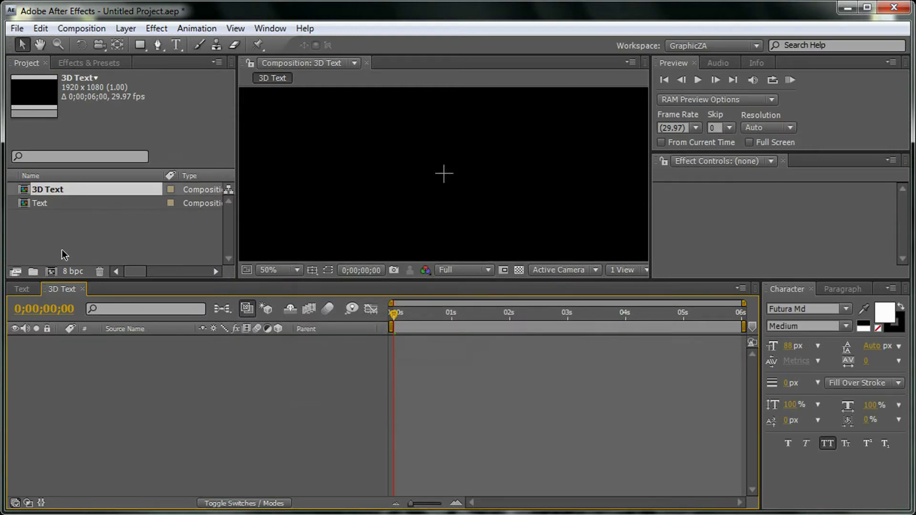
# Nest the Text composition in 3D Text and rename its layer Text 0.
pyautogui.click(42, 206)
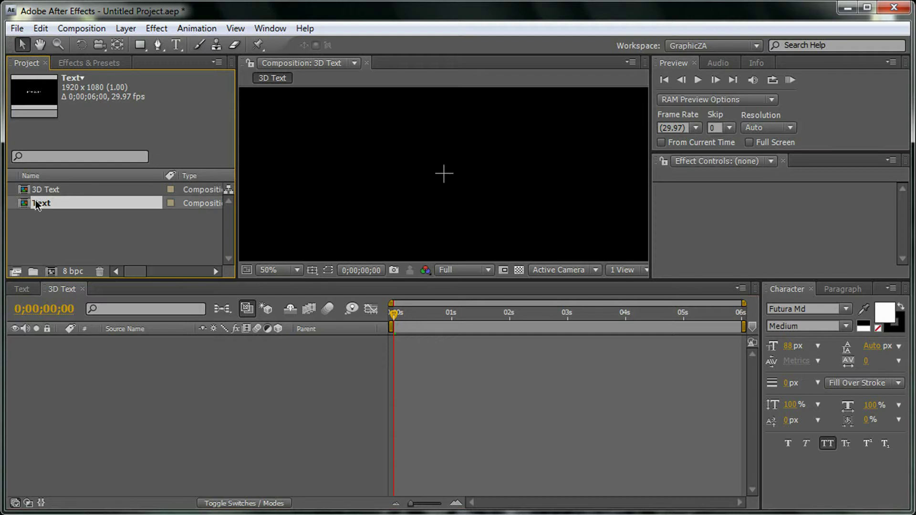
pyautogui.moveTo(38, 205); pyautogui.dragTo(97, 383)
pyautogui.press('Return')
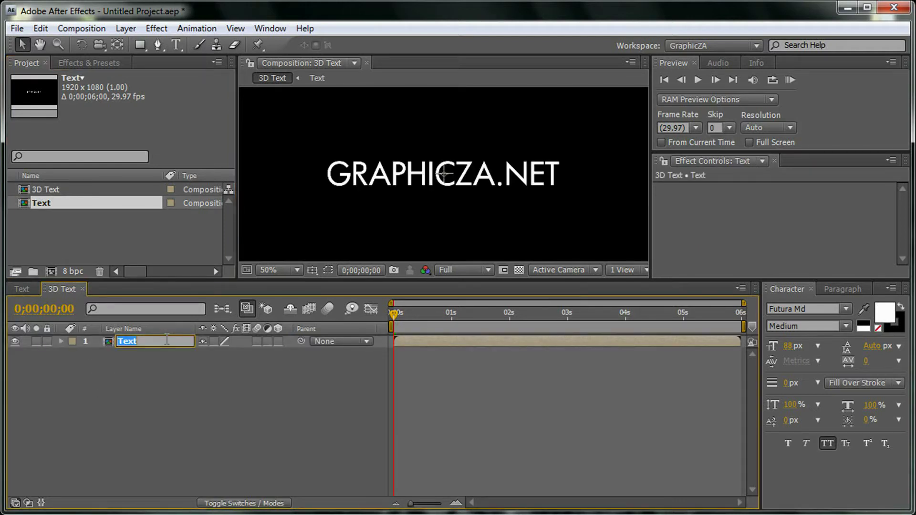
pyautogui.write('0')
pyautogui.press('Return')
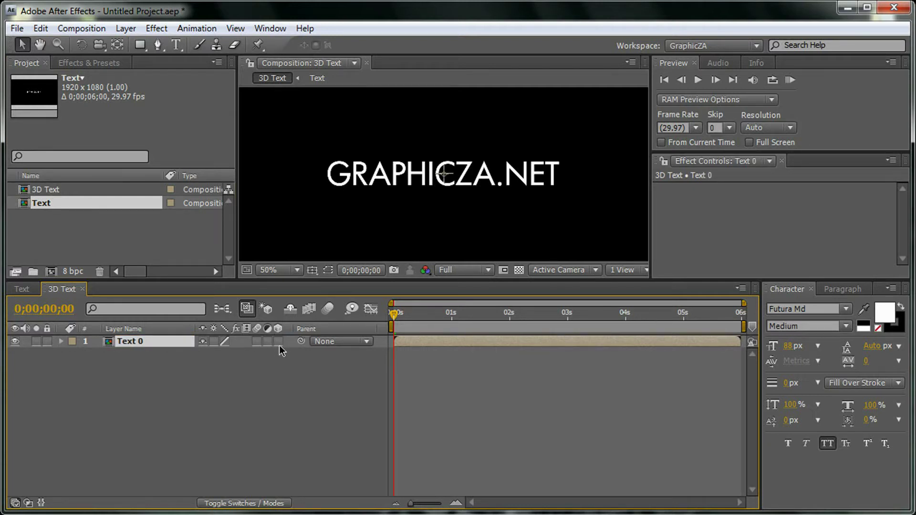
pyautogui.press('F2')
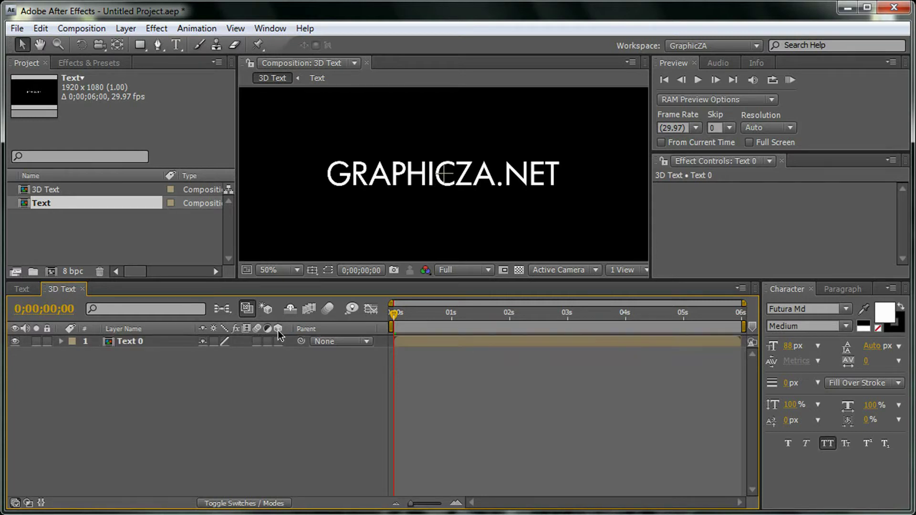
# Turn on the 3D Layer switch for Text 0 and view it from Custom View 1.
pyautogui.press('F4')
pyautogui.press('F4')
pyautogui.click(279, 341)
pyautogui.click(451, 169)
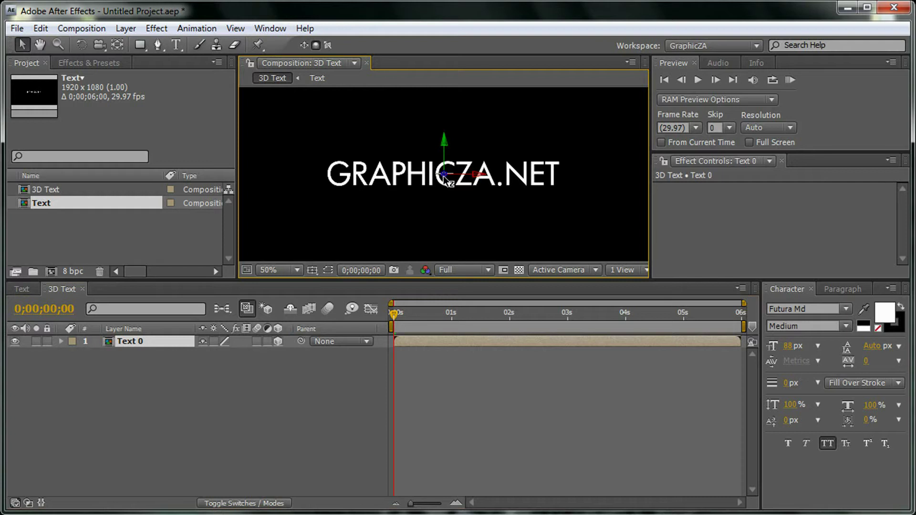
pyautogui.click(552, 269)
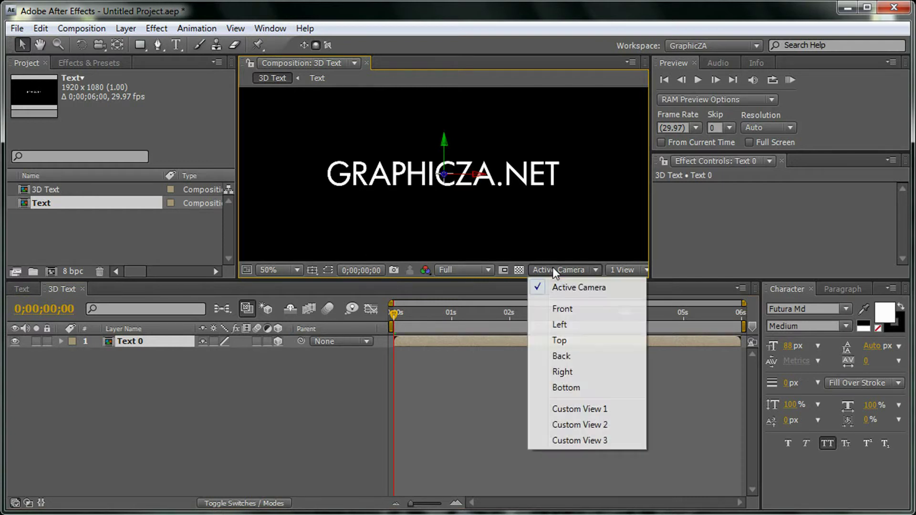
pyautogui.click(602, 409)
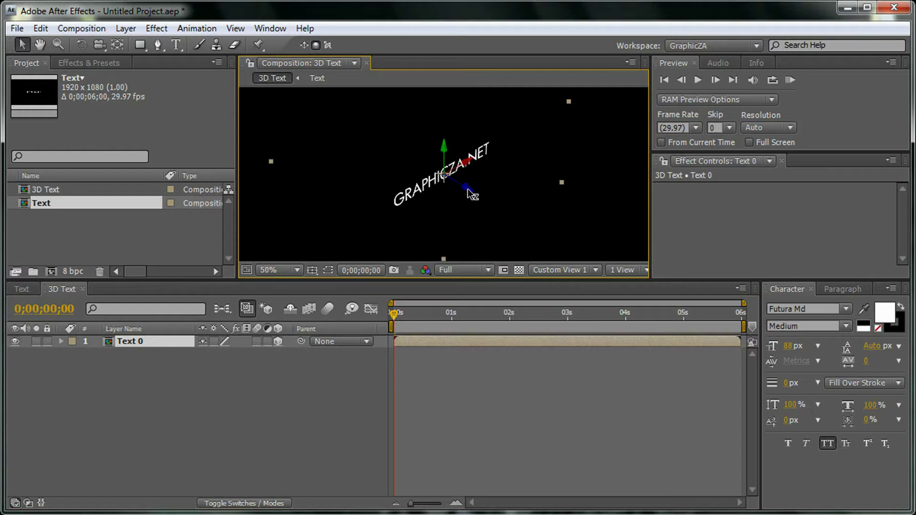
pyautogui.click(560, 271)
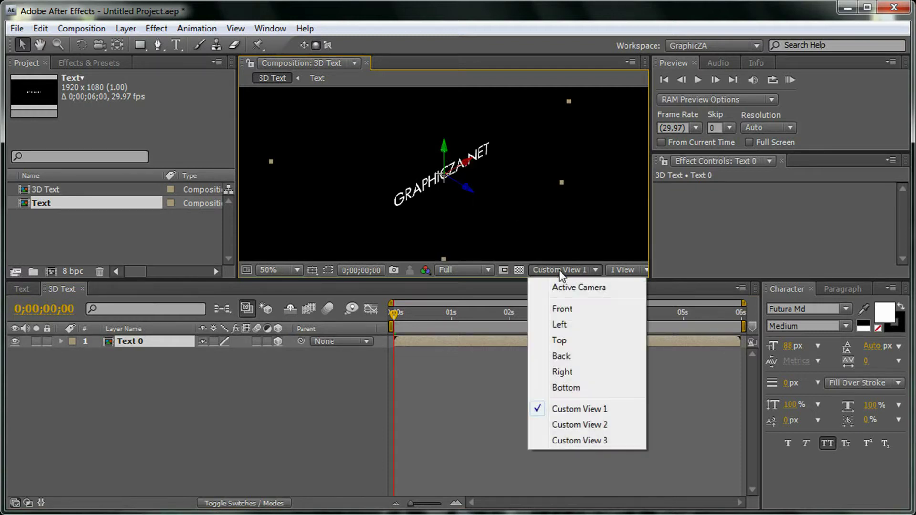
pyautogui.click(201, 377)
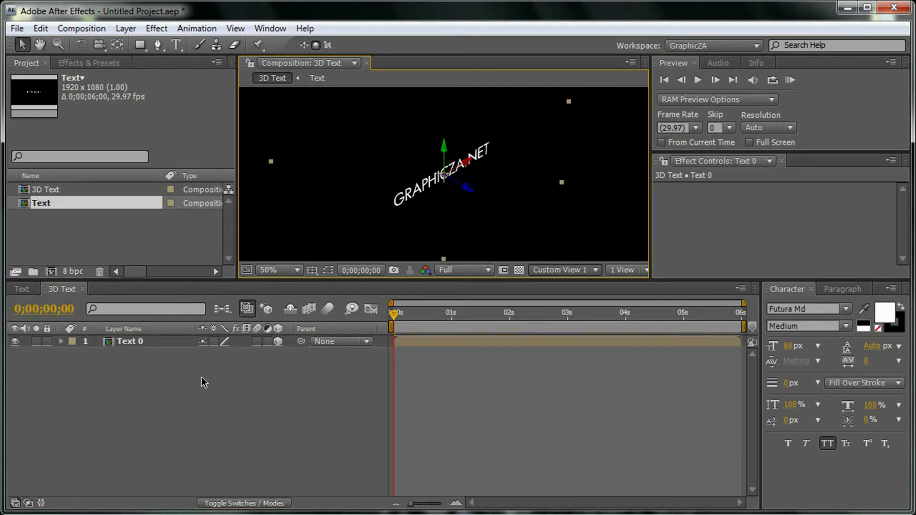
pyautogui.click(148, 344)
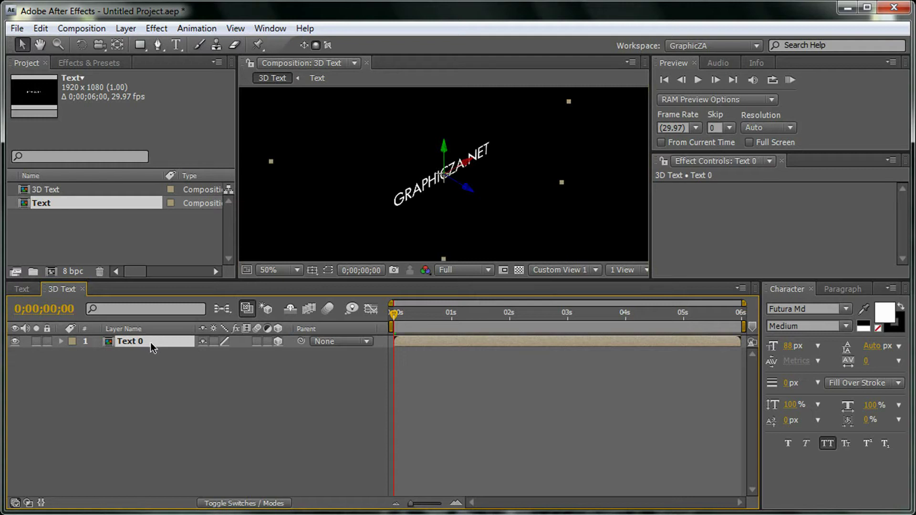
# Duplicate the text layer, naming the bottom layers Text 0 and Text 1.
pyautogui.hotkey('ctrl', 'd')
pyautogui.hotkey('ctrl', 'd')
pyautogui.hotkey('ctrl', 'd')
pyautogui.hotkey('ctrl', 'd')
pyautogui.click(157, 391)
pyautogui.press('Return')
pyautogui.write('Text 1')
pyautogui.press('Return')
pyautogui.click(151, 393)
pyautogui.hotkey('ctrl', 'd')
pyautogui.moveTo(147, 392); pyautogui.dragTo(142, 415)
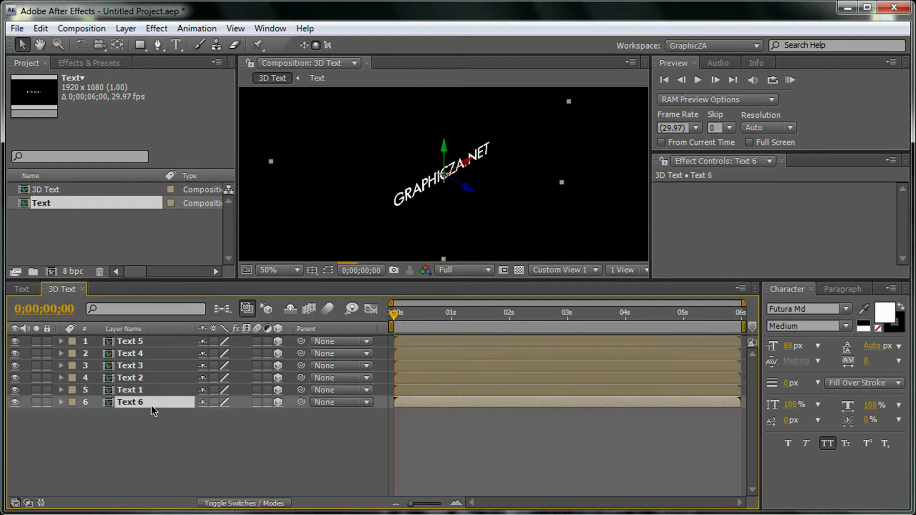
pyautogui.press('Return')
pyautogui.click(152, 407)
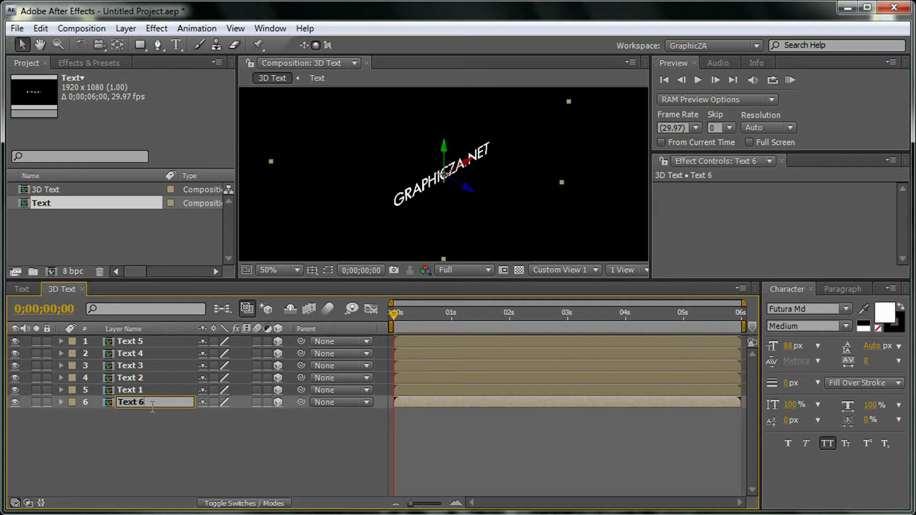
pyautogui.write('0')
pyautogui.press('Return')
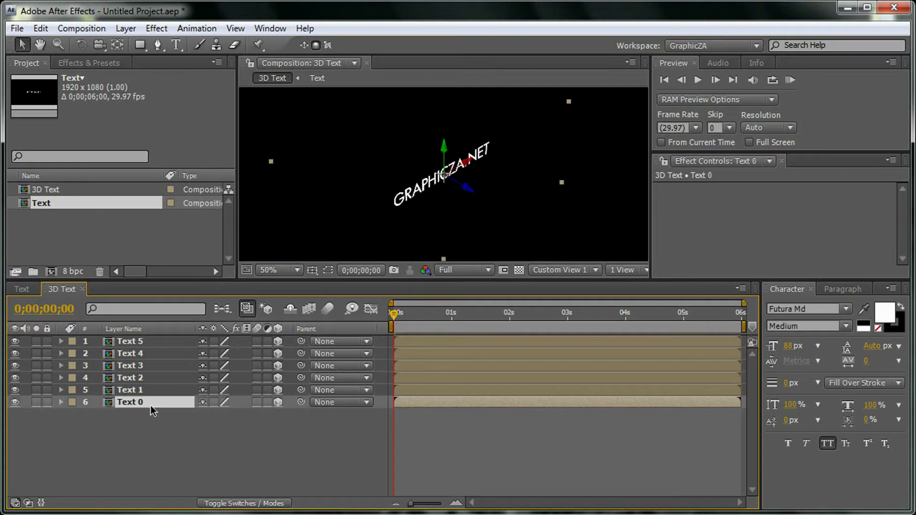
# Duplicate layers up to Text 20 and maximize the Timeline panel.
pyautogui.click(160, 344)
pyautogui.hotkey('ctrl', 'd')
pyautogui.hotkey('ctrl', 'd')
pyautogui.hotkey('ctrl', 'd')
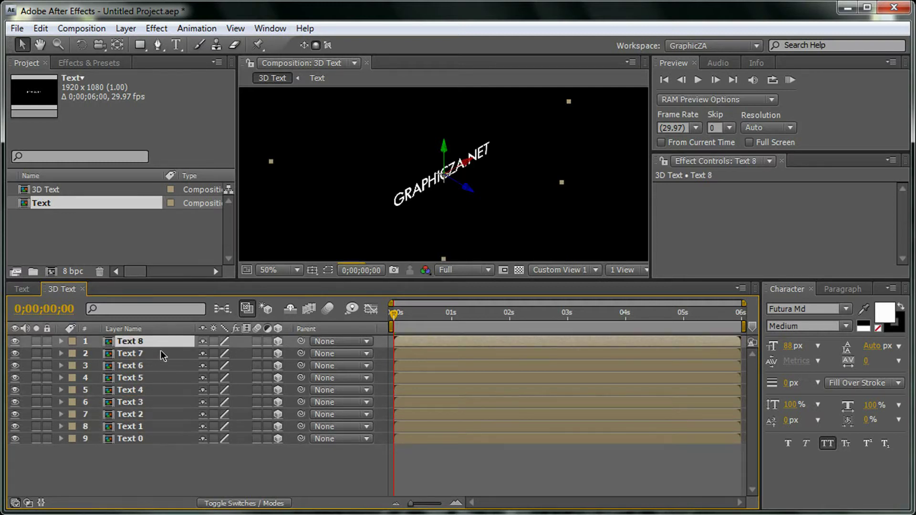
pyautogui.hotkey('ctrl', 'd')
pyautogui.hotkey('ctrl', 'd')
pyautogui.keyDown('shift'); pyautogui.click(158, 453); pyautogui.keyUp('shift')
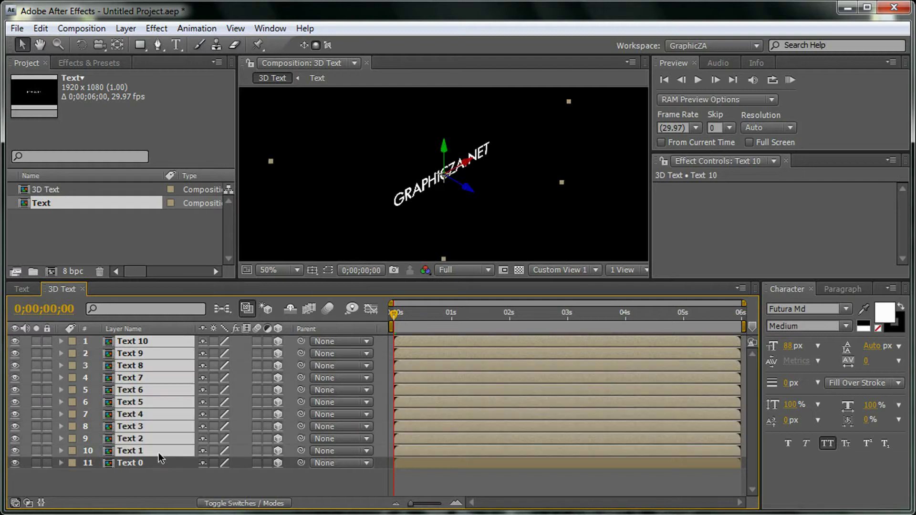
pyautogui.hotkey('ctrl', 'd')
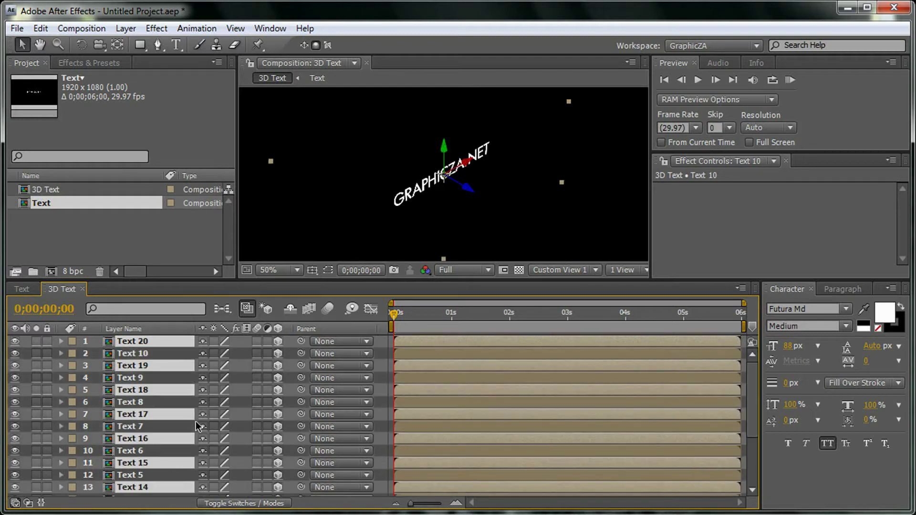
pyautogui.moveTo(156, 366); pyautogui.dragTo(158, 350)
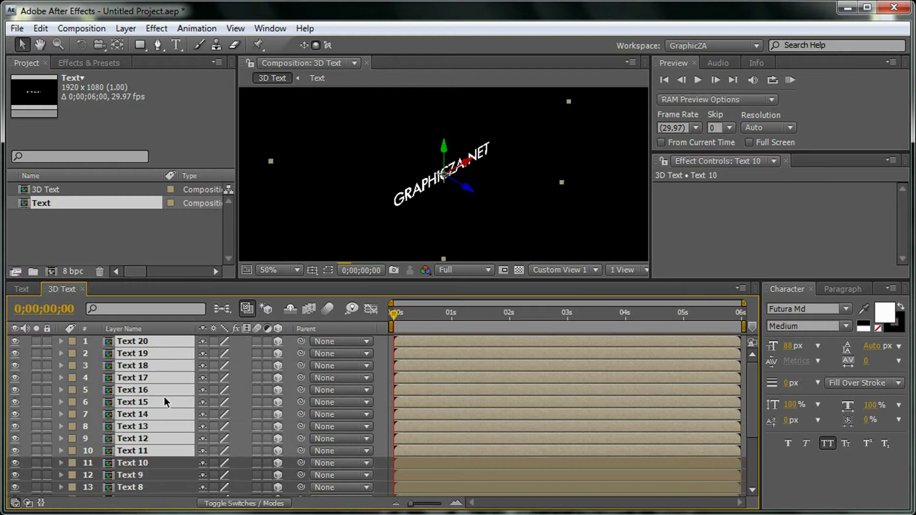
pyautogui.click(146, 487)
pyautogui.scroll(-4, 179, 441)
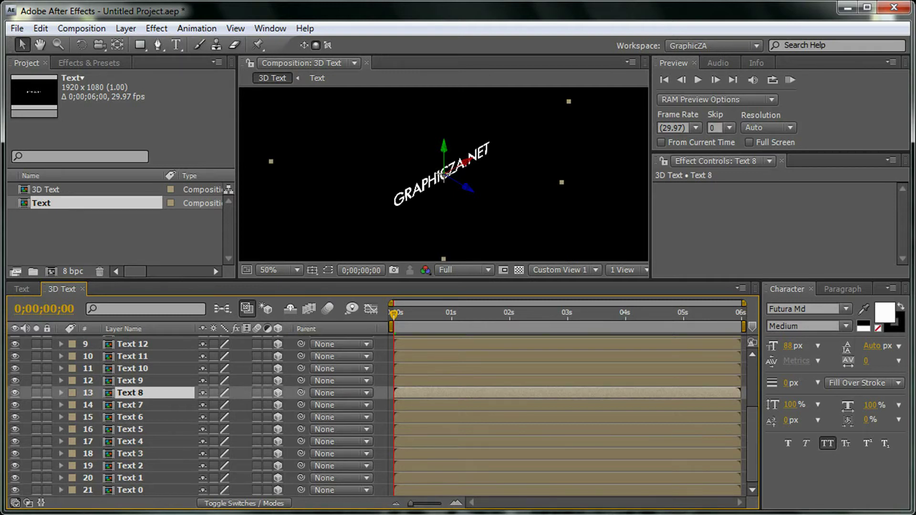
pyautogui.press('`')
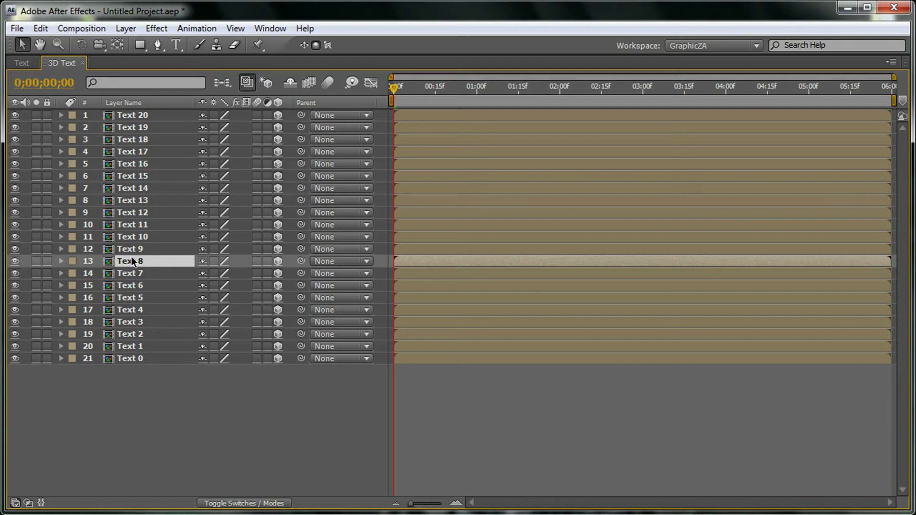
# Show Position on all layers and set Z depths 1 through 10 for Text 1–Text 10.
pyautogui.click(143, 359)
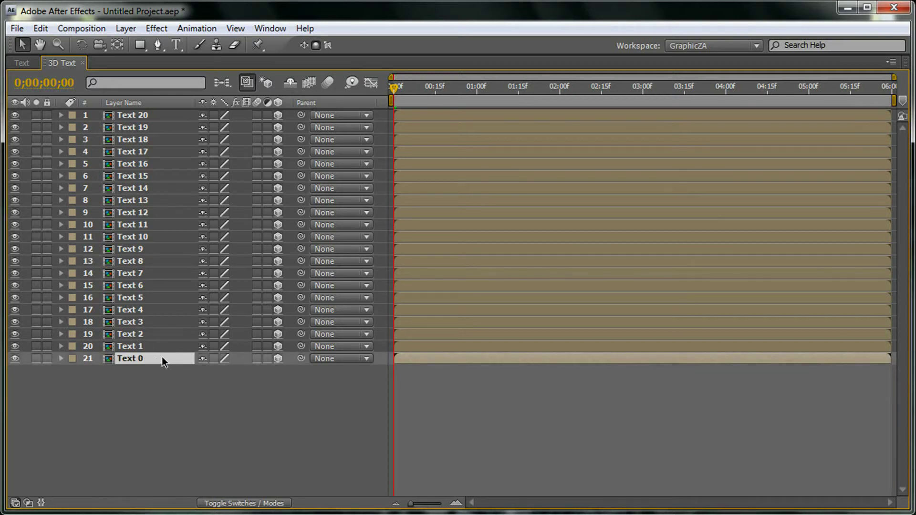
pyautogui.keyDown('shift'); pyautogui.click(152, 116); pyautogui.keyUp('shift')
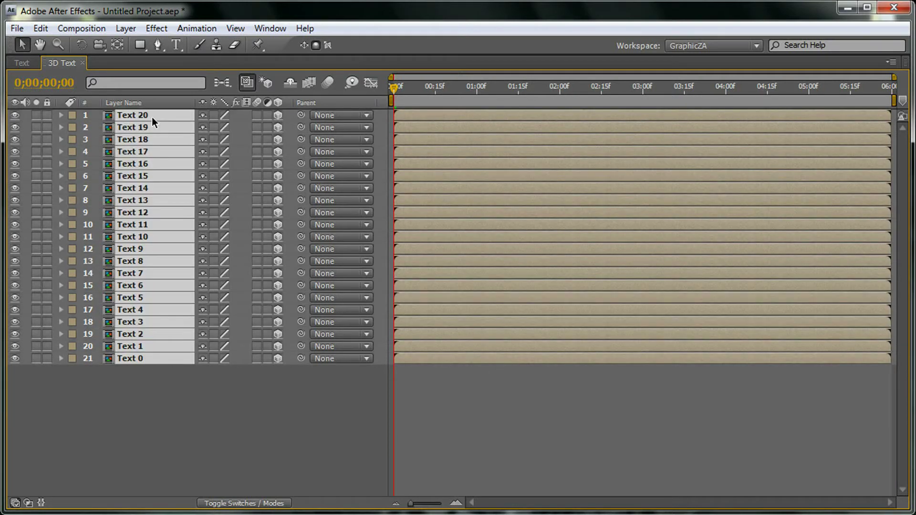
pyautogui.press('p')
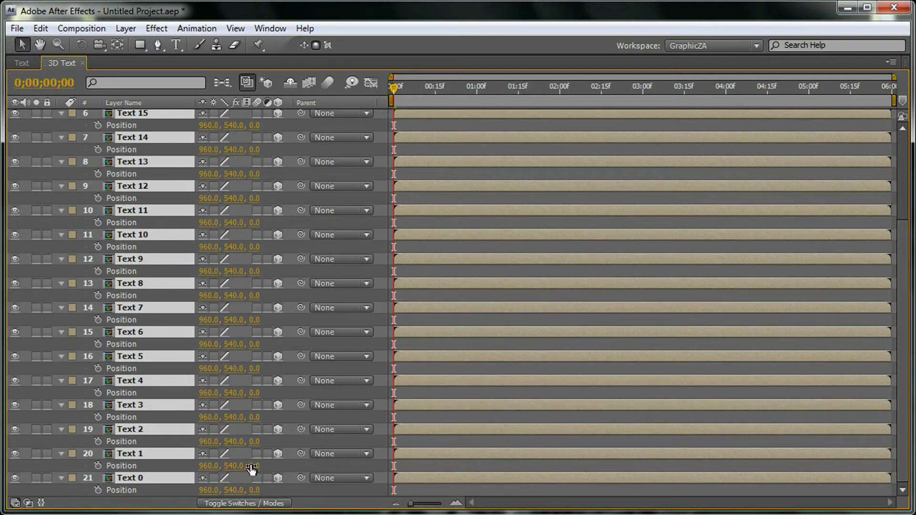
pyautogui.click(152, 490)
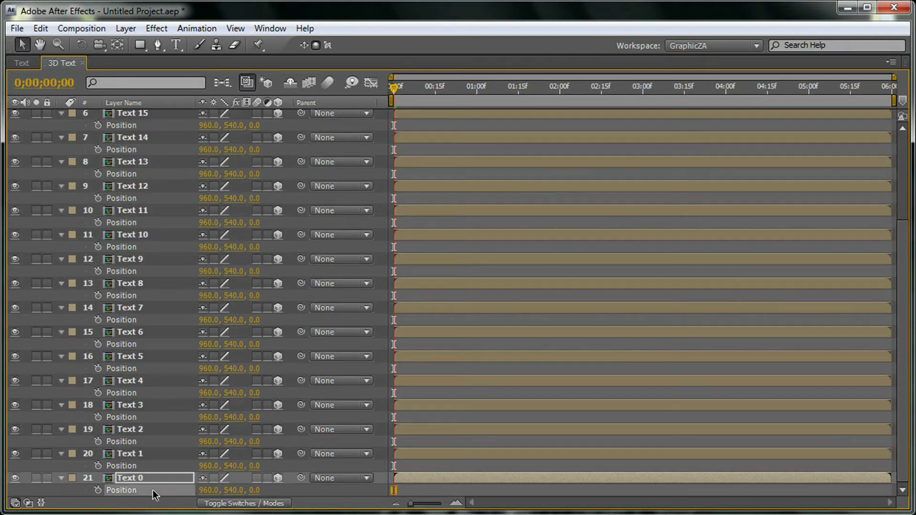
pyautogui.click(254, 466)
pyautogui.write('1')
pyautogui.click(255, 442)
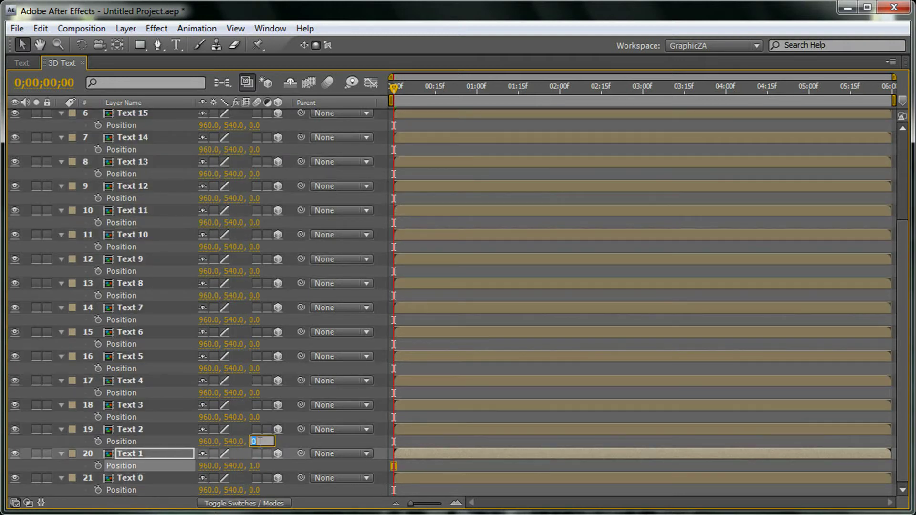
pyautogui.write('2')
pyautogui.click(256, 417)
pyautogui.write('3')
pyautogui.click(255, 393)
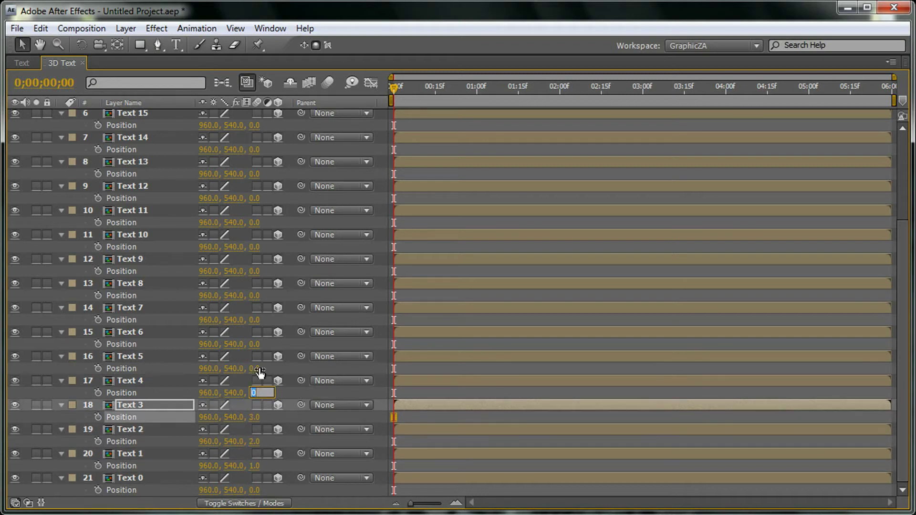
pyautogui.write('4')
pyautogui.click(256, 368)
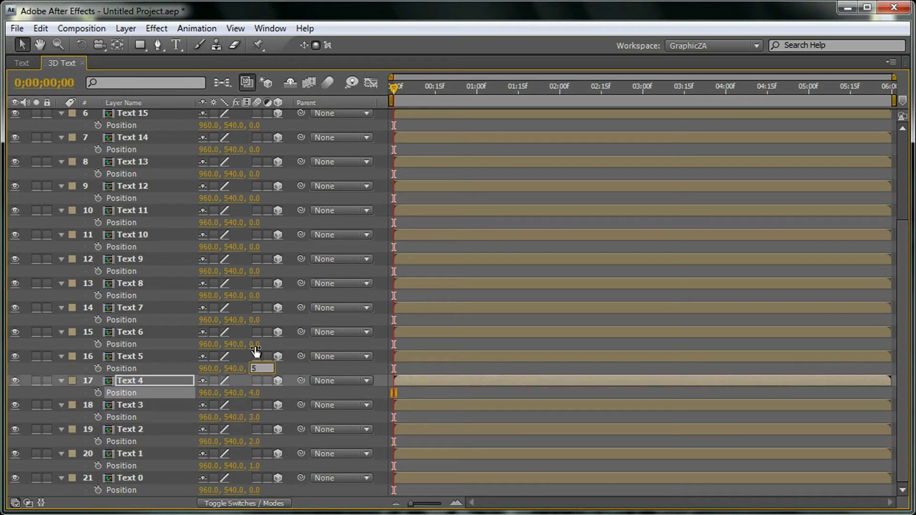
pyautogui.write('5')
pyautogui.click(255, 344)
pyautogui.write('6')
pyautogui.click(255, 320)
pyautogui.write('7')
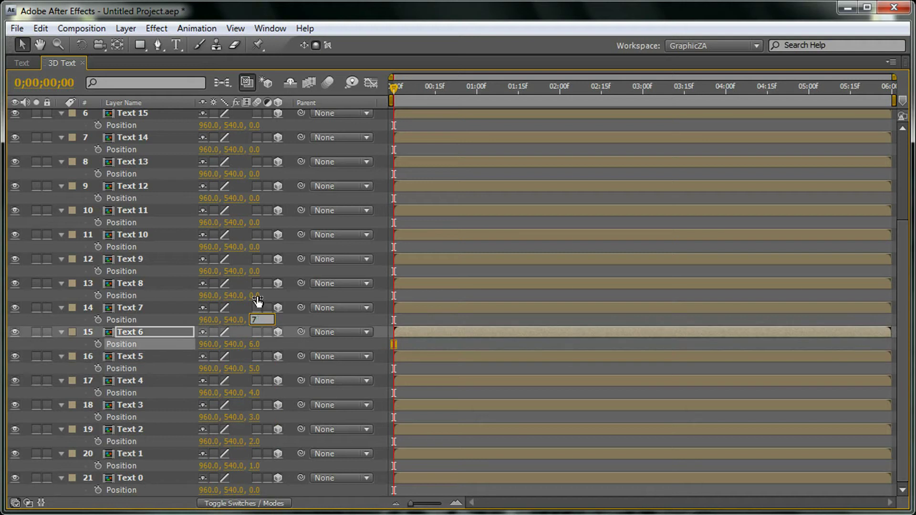
pyautogui.click(255, 296)
pyautogui.write('8')
pyautogui.click(256, 272)
pyautogui.write('9')
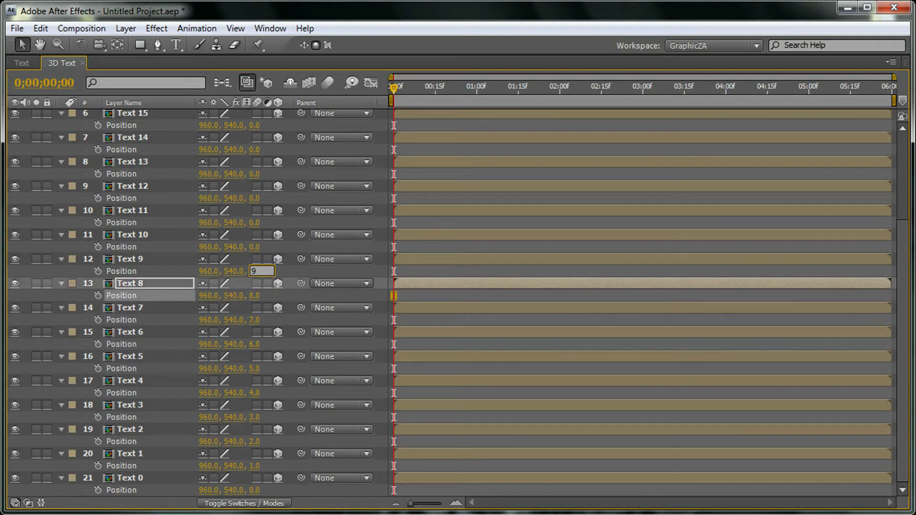
pyautogui.click(254, 247)
pyautogui.write('10')
# Set Z depths 11 through 20 for Text 11–Text 20 and restore the panel layout.
pyautogui.click(256, 222)
pyautogui.write('11')
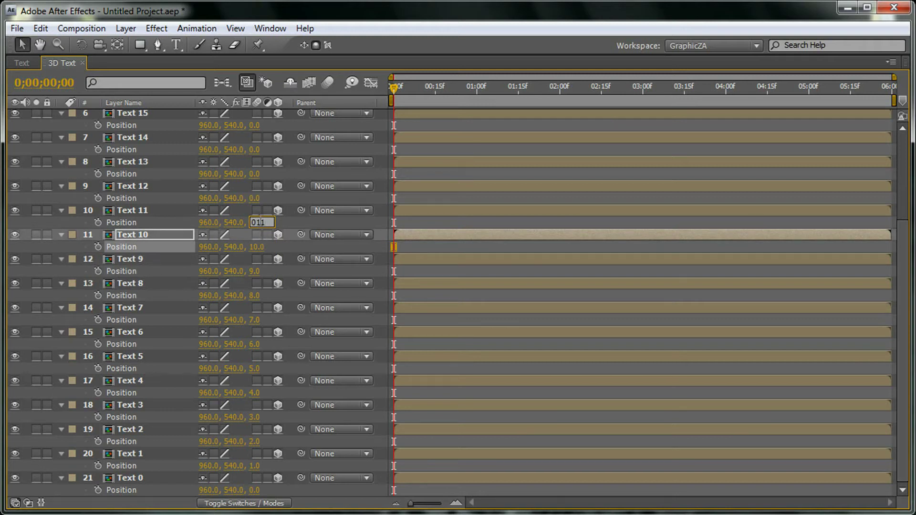
pyautogui.click(255, 198)
pyautogui.write('12')
pyautogui.click(255, 174)
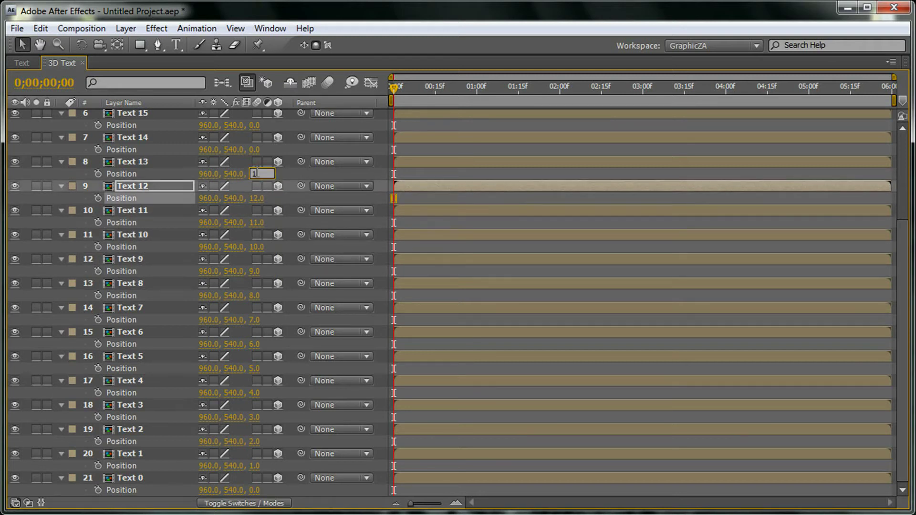
pyautogui.write('13')
pyautogui.click(254, 150)
pyautogui.write('14')
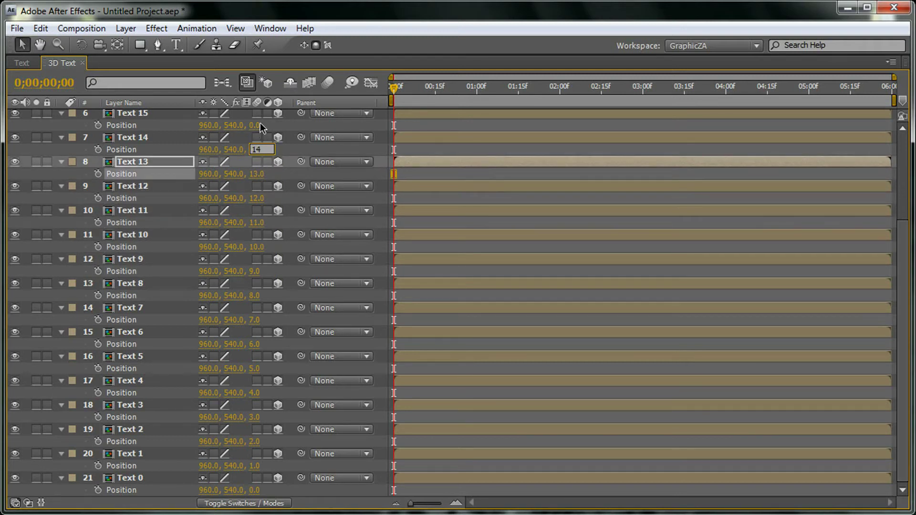
pyautogui.click(255, 125)
pyautogui.write('15')
pyautogui.press('Return')
pyautogui.scroll(5, 250, 169)
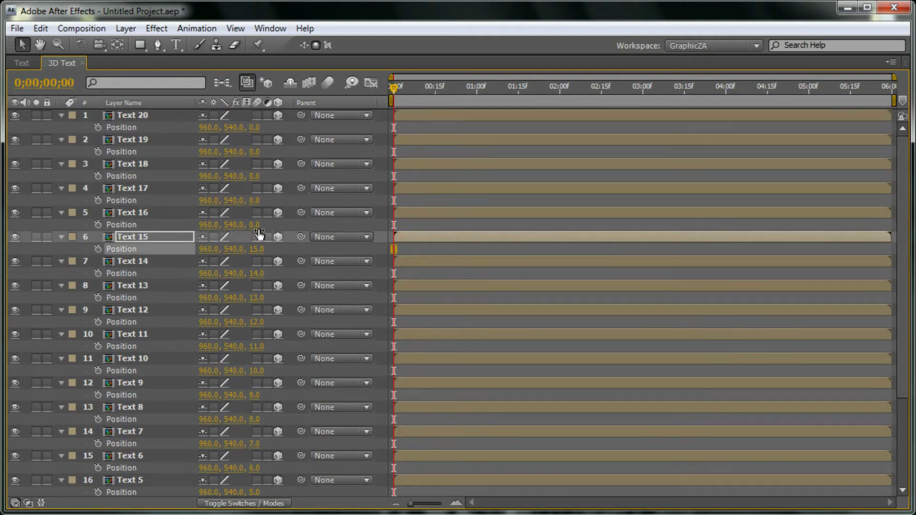
pyautogui.click(254, 224)
pyautogui.write('16')
pyautogui.click(254, 200)
pyautogui.write('17')
pyautogui.click(255, 175)
pyautogui.write('18')
pyautogui.click(255, 151)
pyautogui.write('19')
pyautogui.click(254, 128)
pyautogui.write('20')
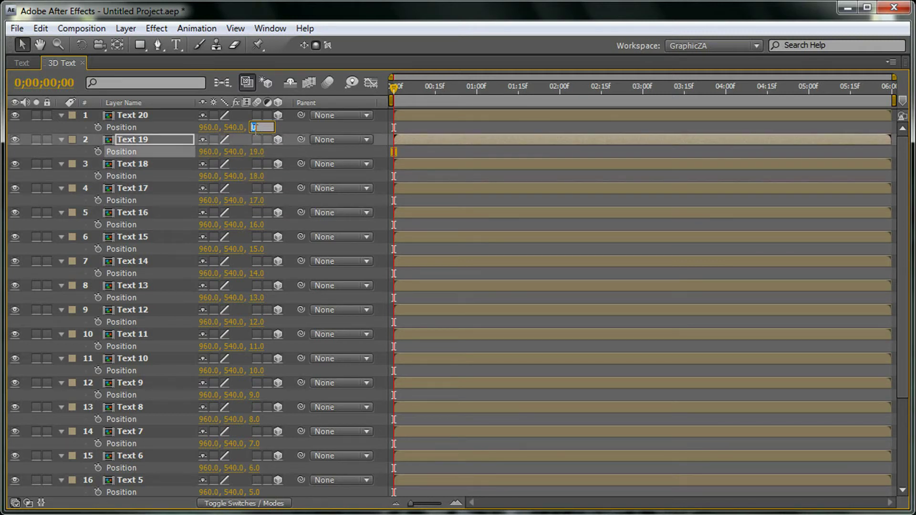
pyautogui.click(188, 164)
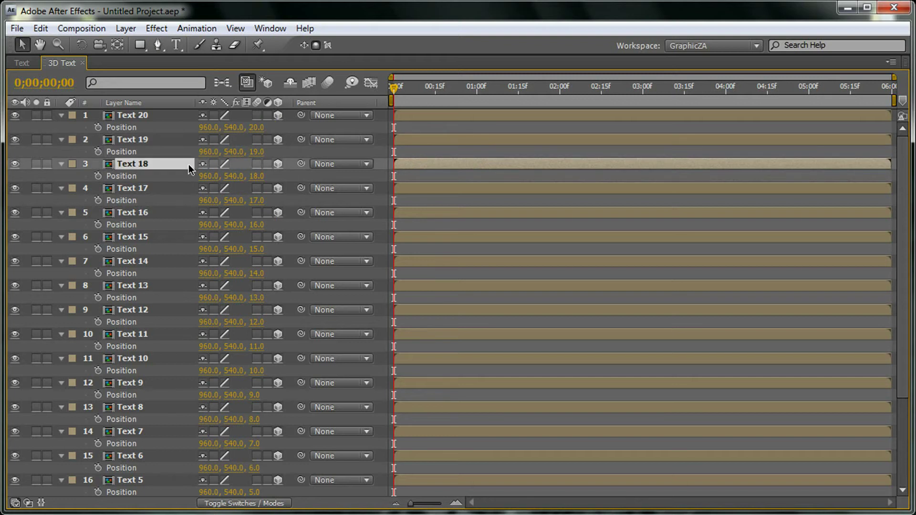
pyautogui.press('`')
pyautogui.click(429, 242)
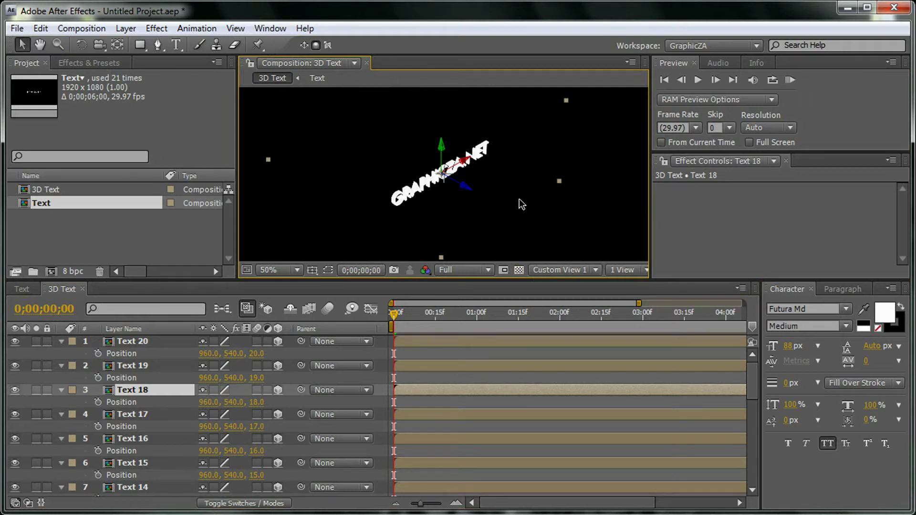
# Inspect the 21-layer GRAPHICZA.NET stack from the Left 3D view, zooming in and out.
pyautogui.press('.')
pyautogui.press('.')
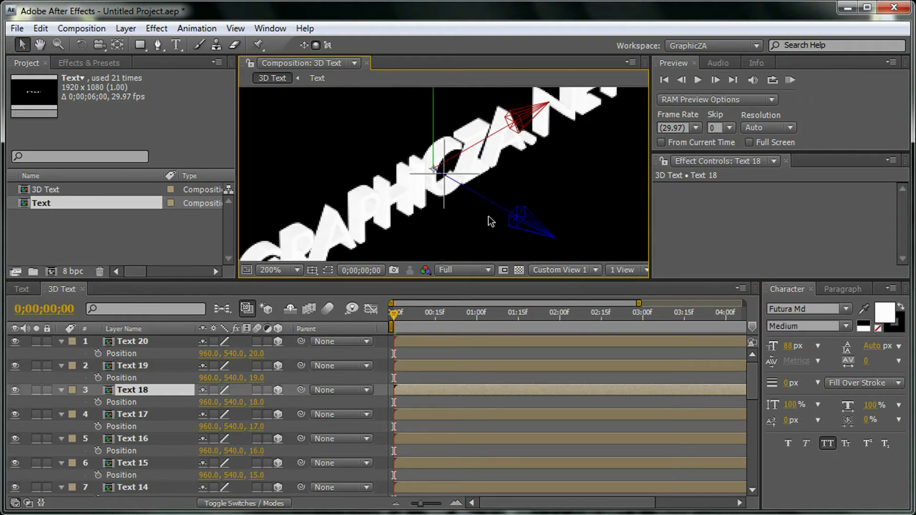
pyautogui.click(559, 270)
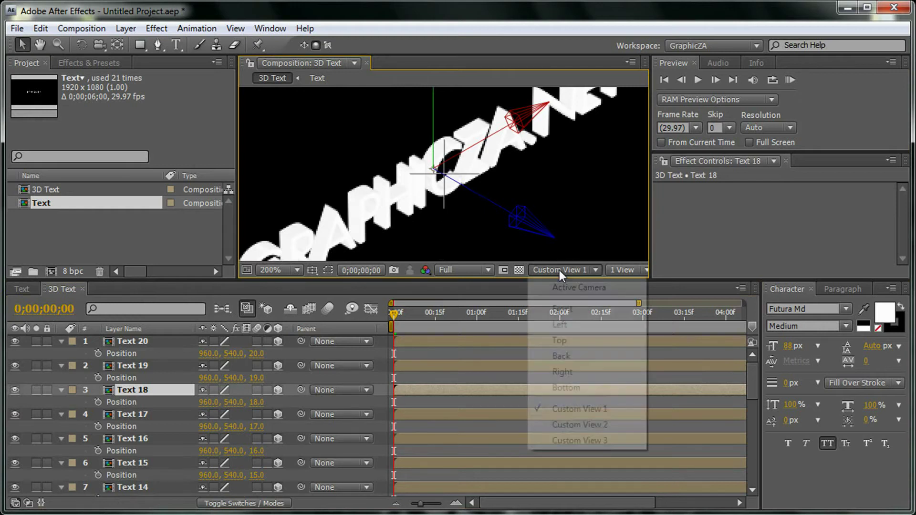
pyautogui.click(579, 327)
pyautogui.click(540, 232)
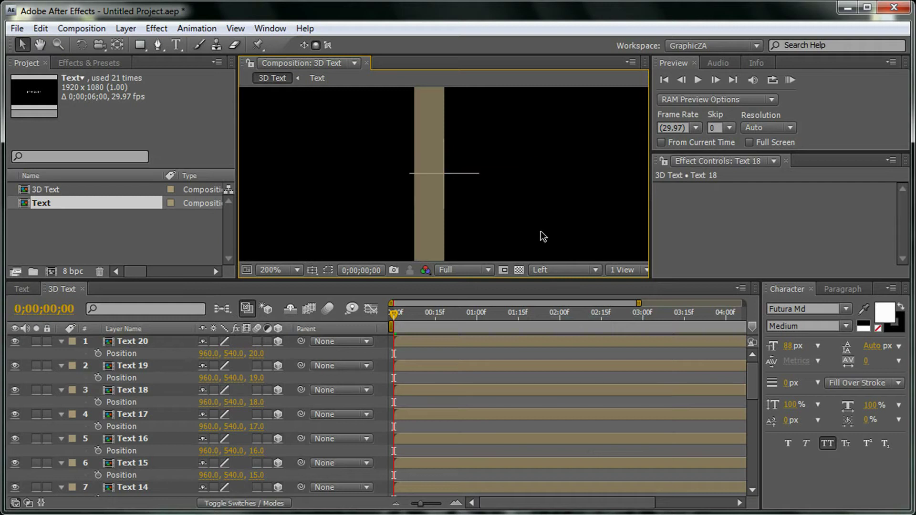
pyautogui.scroll(5, 439, 174)
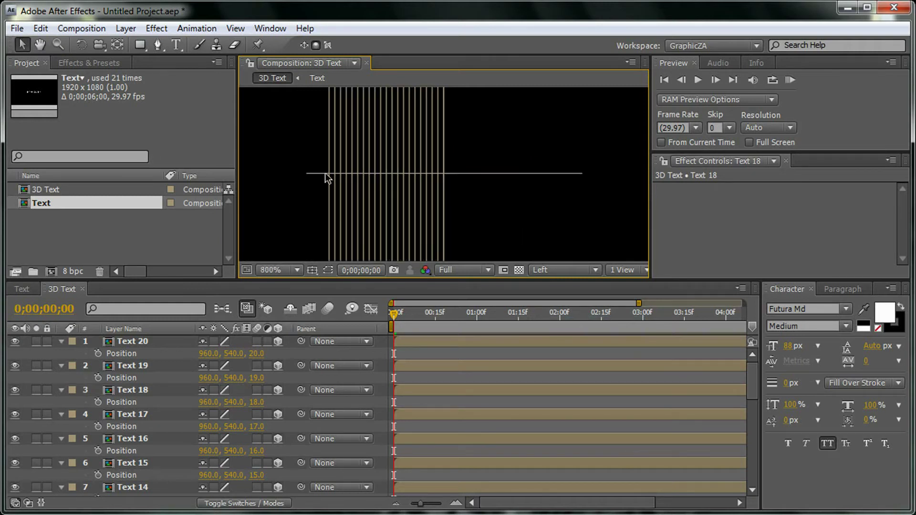
pyautogui.scroll(-5, 393, 193)
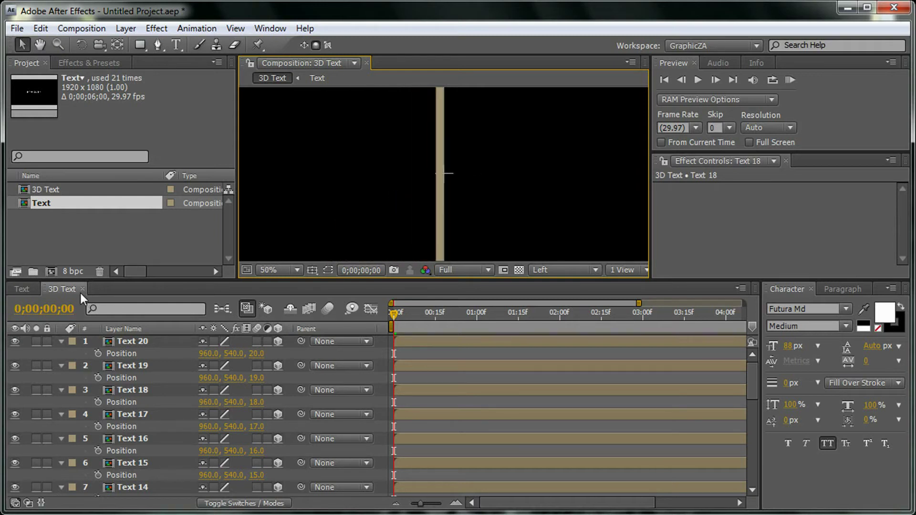
# Apply Bevel Alpha to the GraphicZa.net text layer in the Text composition.
pyautogui.click(21, 289)
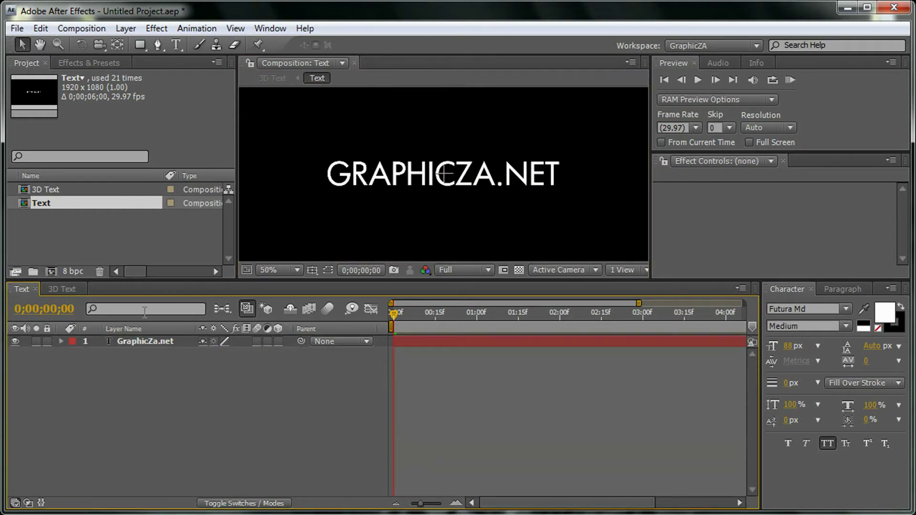
pyautogui.click(125, 339)
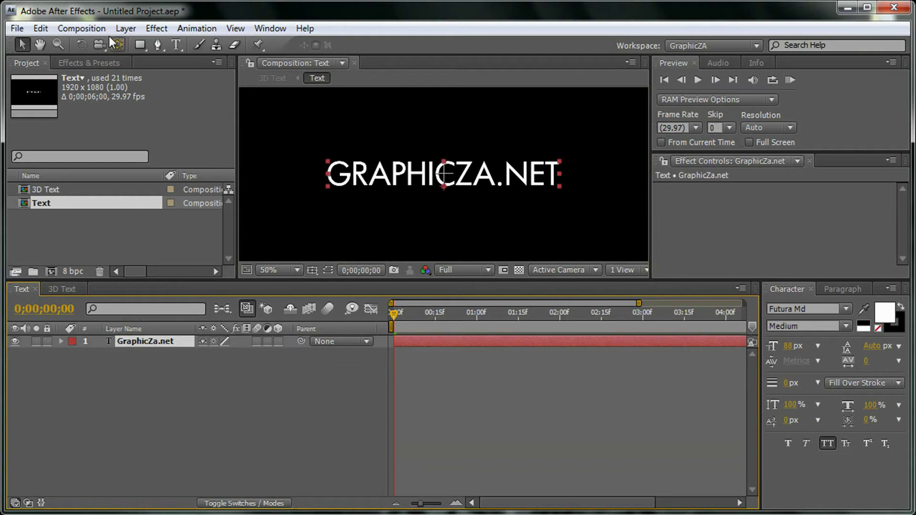
pyautogui.click(78, 64)
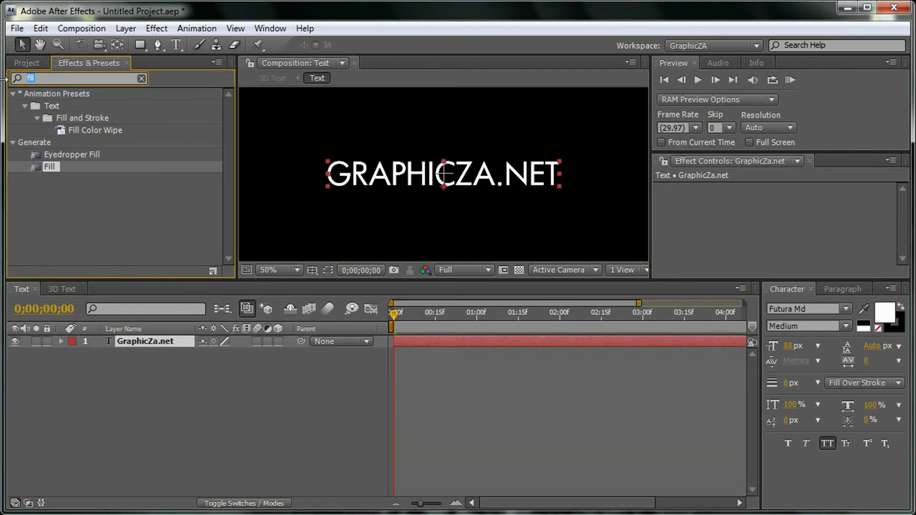
pyautogui.write('Be')
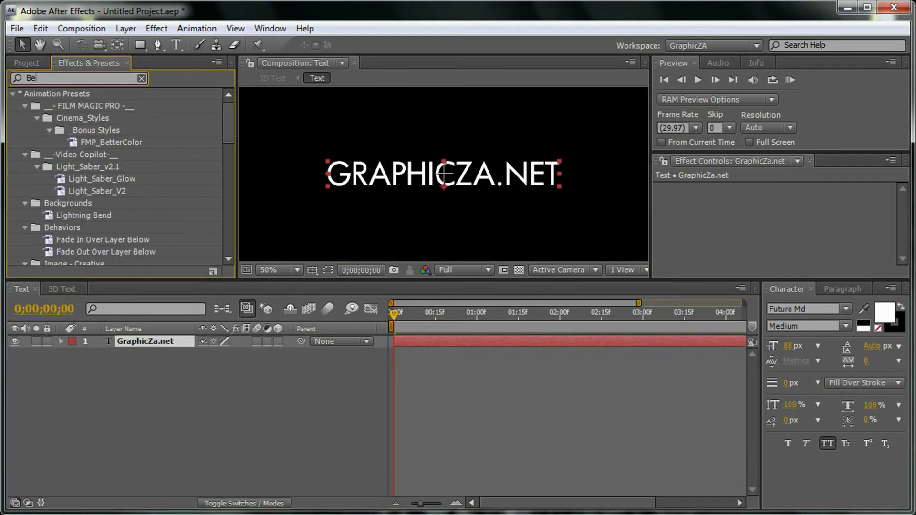
pyautogui.write('c')
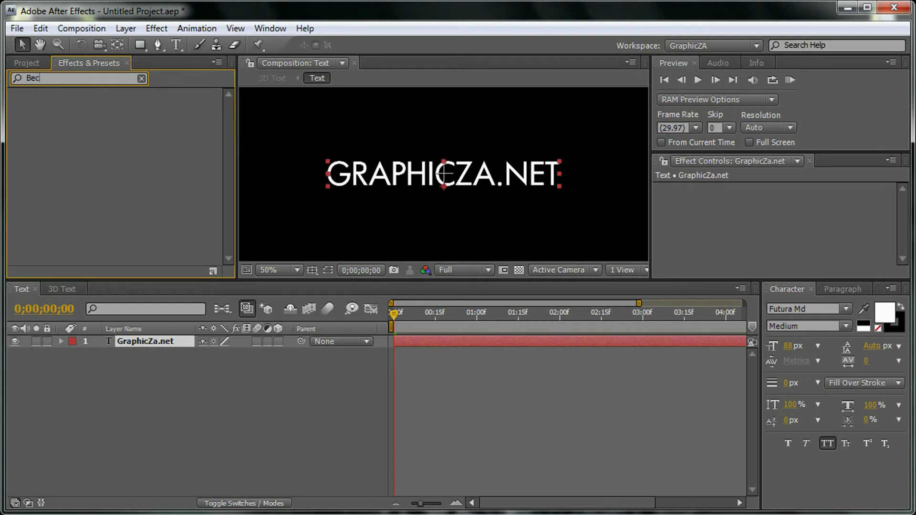
pyautogui.press('BackSpace')
pyautogui.write('vel')
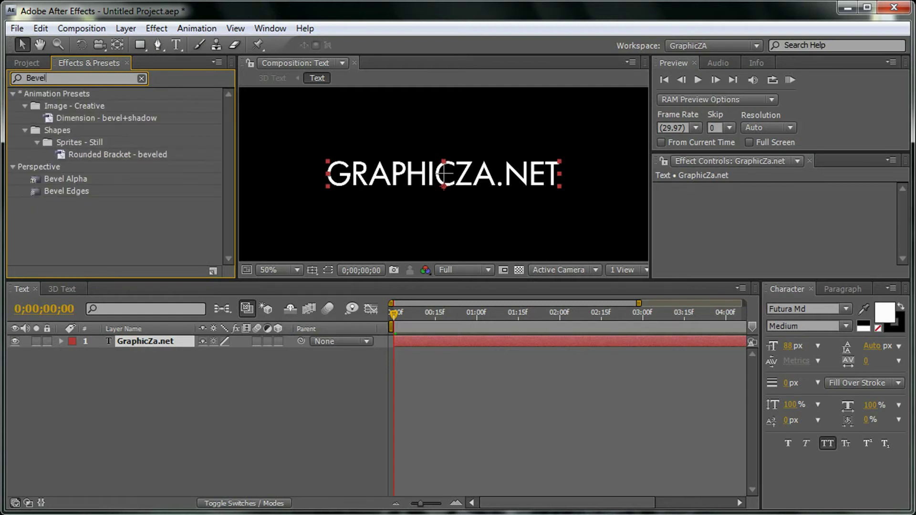
pyautogui.moveTo(57, 181); pyautogui.dragTo(713, 187)
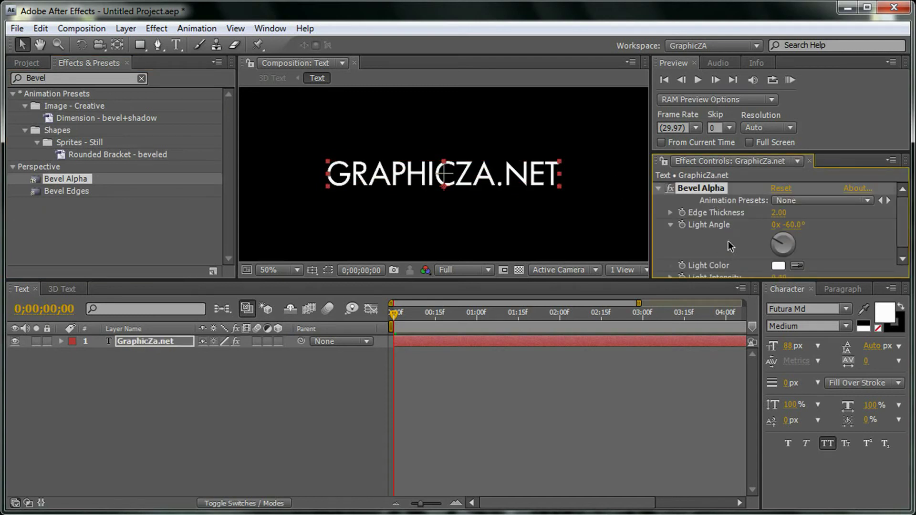
pyautogui.scroll(-1, 748, 238)
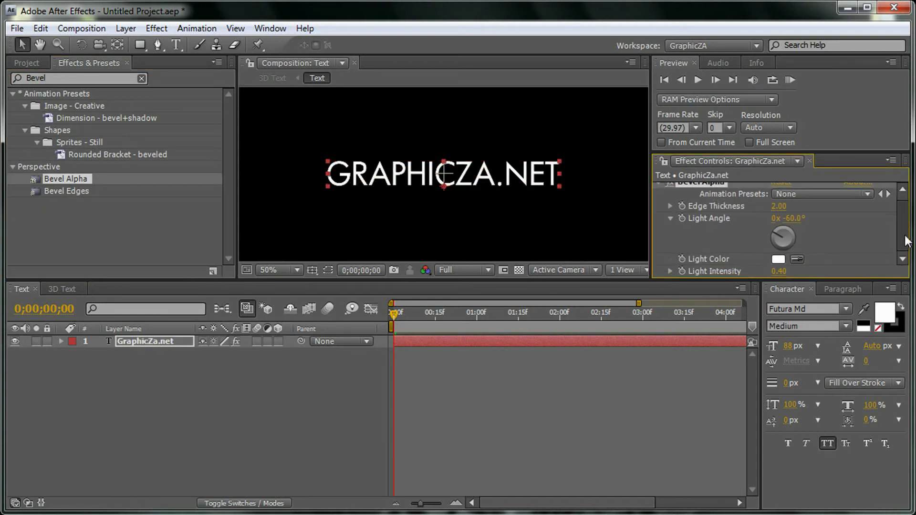
pyautogui.click(536, 204)
pyautogui.press('.')
pyautogui.press('.')
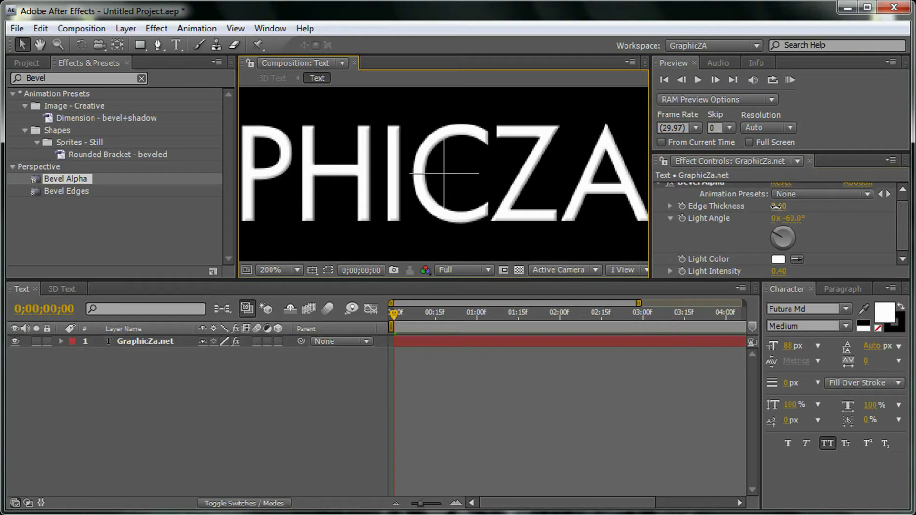
# Set Bevel Alpha Edge Thickness to 3, Light Intensity to 0.6 and Light Angle to 0°.
pyautogui.click(777, 206)
pyautogui.write('3')
pyautogui.press('Return')
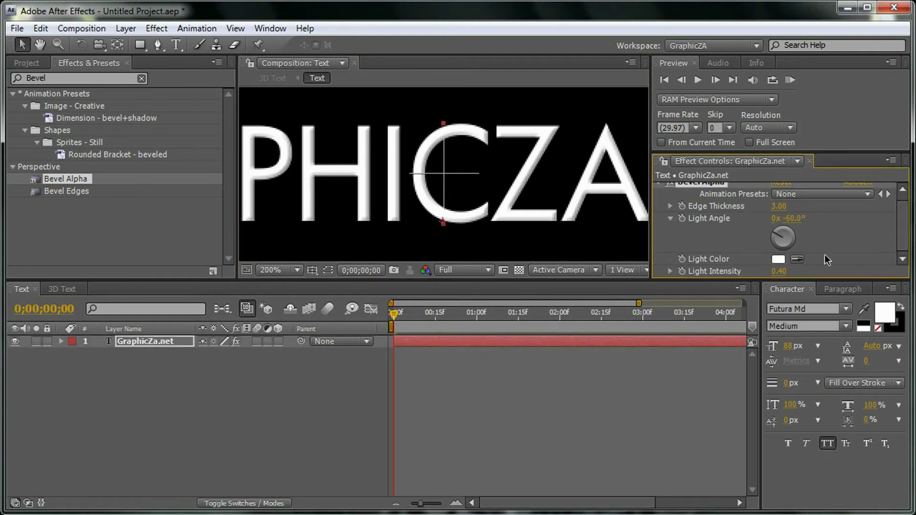
pyautogui.click(777, 271)
pyautogui.write('0.6')
pyautogui.press('Return')
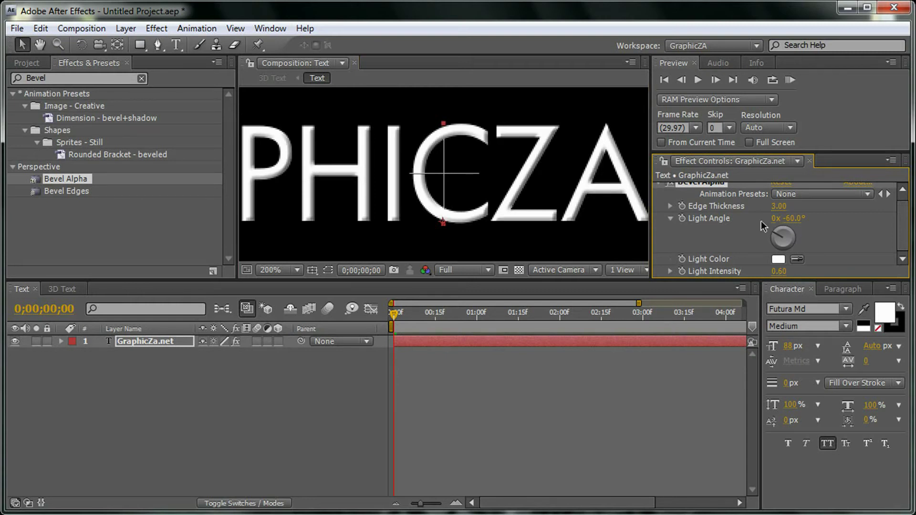
pyautogui.click(788, 218)
pyautogui.write('0')
pyautogui.press('Return')
pyautogui.click(787, 218)
pyautogui.press('Return')
# Inspect the bevel at 200% zoom and reduce Edge Thickness to 2.
pyautogui.click(501, 218)
pyautogui.press('.')
pyautogui.press(',')
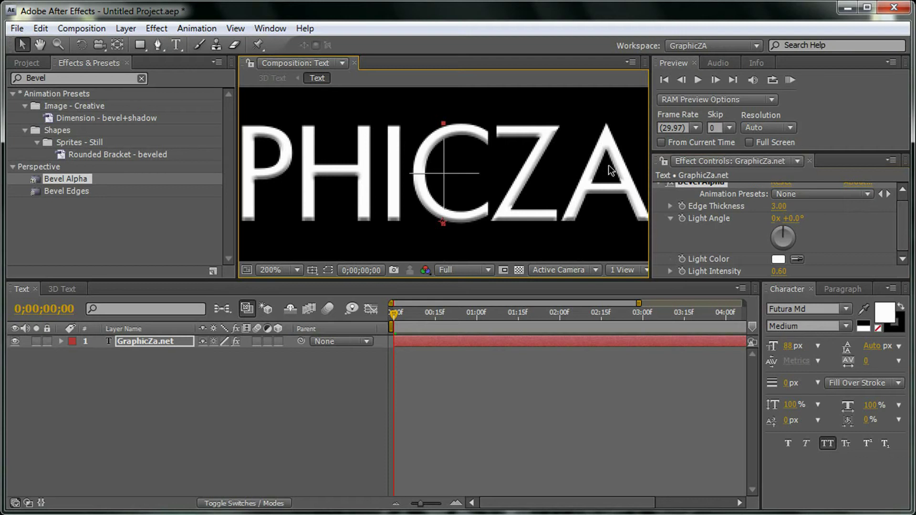
pyautogui.moveTo(778, 206); pyautogui.dragTo(772, 206)
pyautogui.click(771, 207)
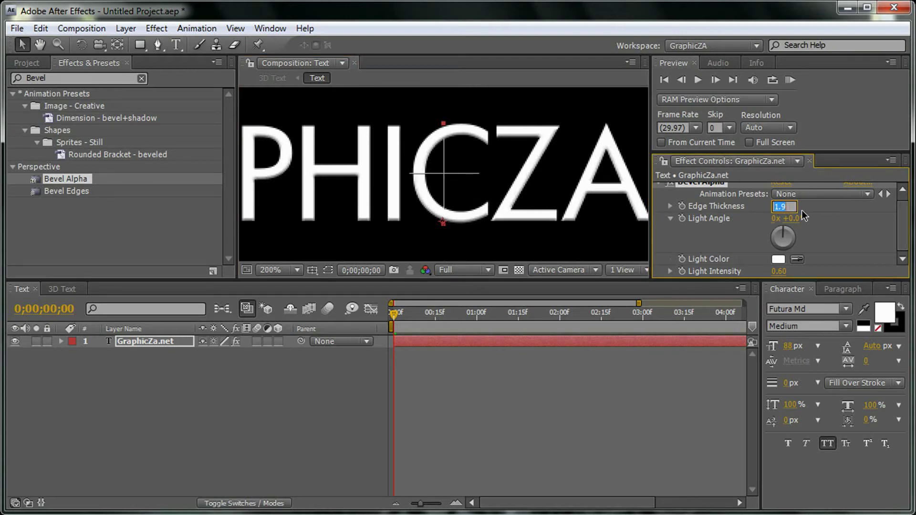
pyautogui.write('2')
pyautogui.press('Return')
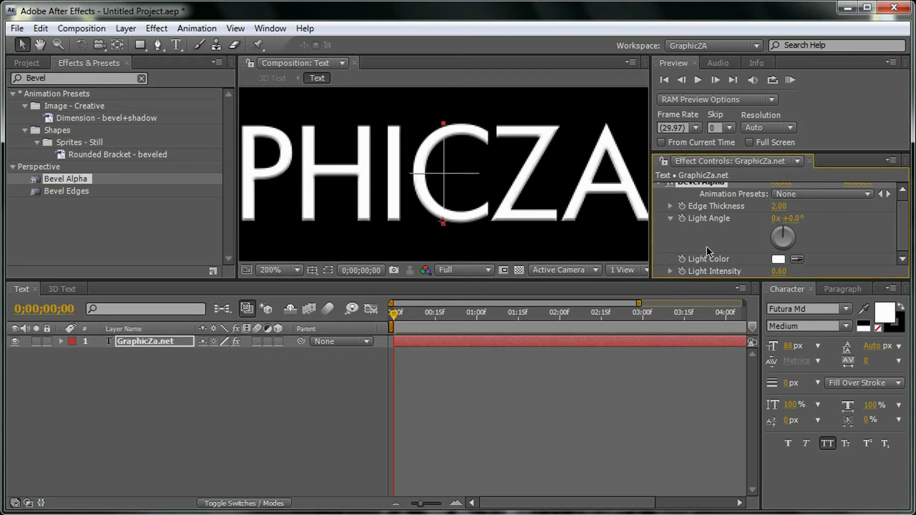
# Show the 3D Text composition through the Active Camera and collapse the stacked layers.
pyautogui.click(81, 288)
pyautogui.click(578, 270)
pyautogui.click(576, 288)
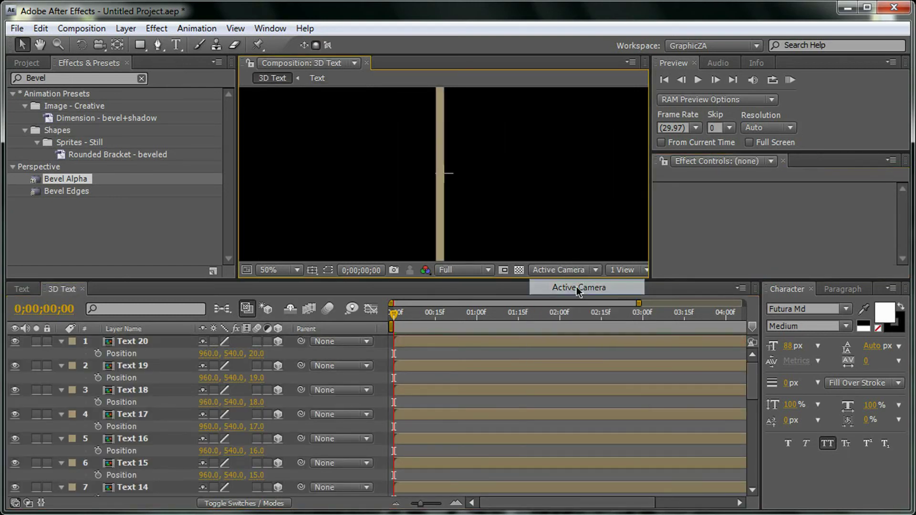
pyautogui.click(132, 343)
pyautogui.hotkey('ctrl', 'a')
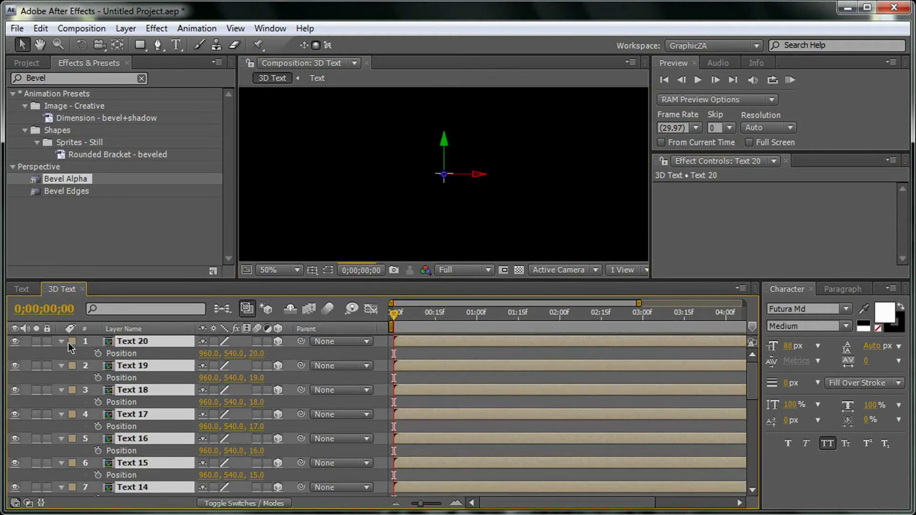
pyautogui.press('p')
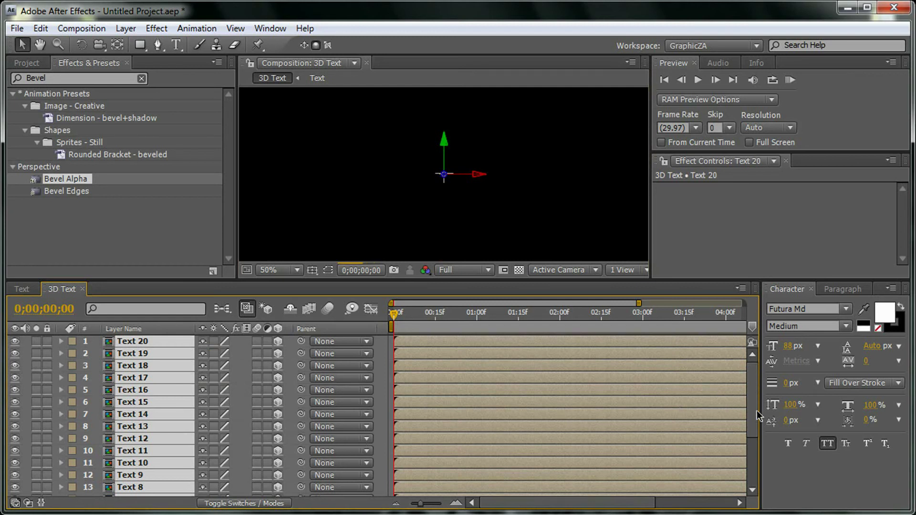
pyautogui.moveTo(749, 414); pyautogui.dragTo(750, 460)
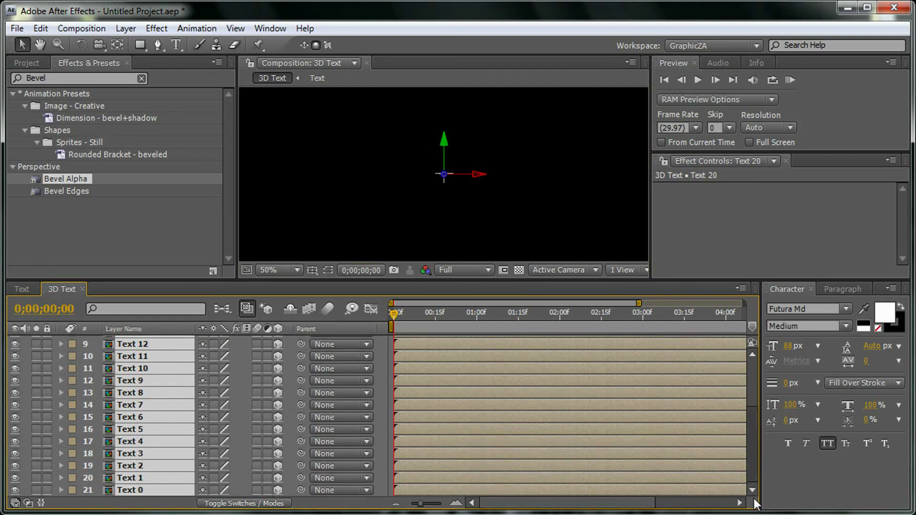
# Add a new 35mm camera layer named Camera 1 to the composition.
pyautogui.click(247, 479)
pyautogui.rightClick(243, 476)
pyautogui.moveTo(306, 494)
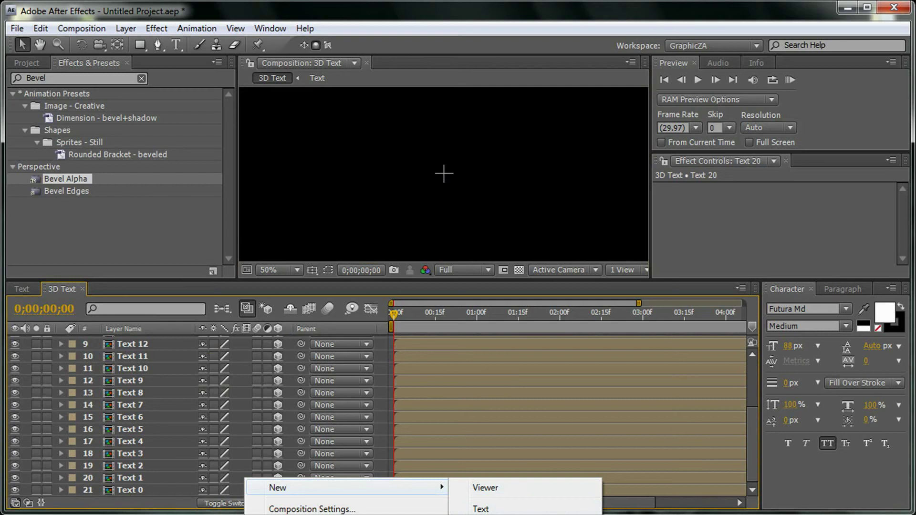
pyautogui.click(481, 514)
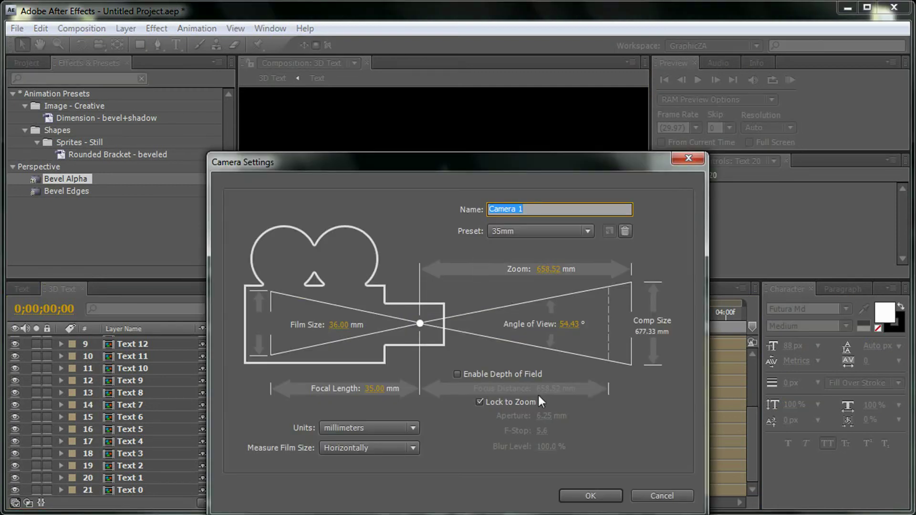
pyautogui.moveTo(508, 161); pyautogui.dragTo(506, 137)
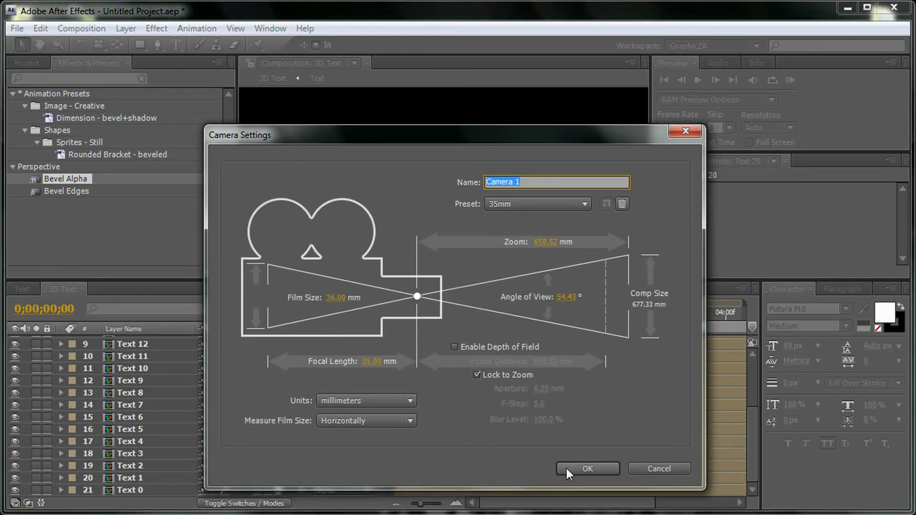
pyautogui.click(589, 471)
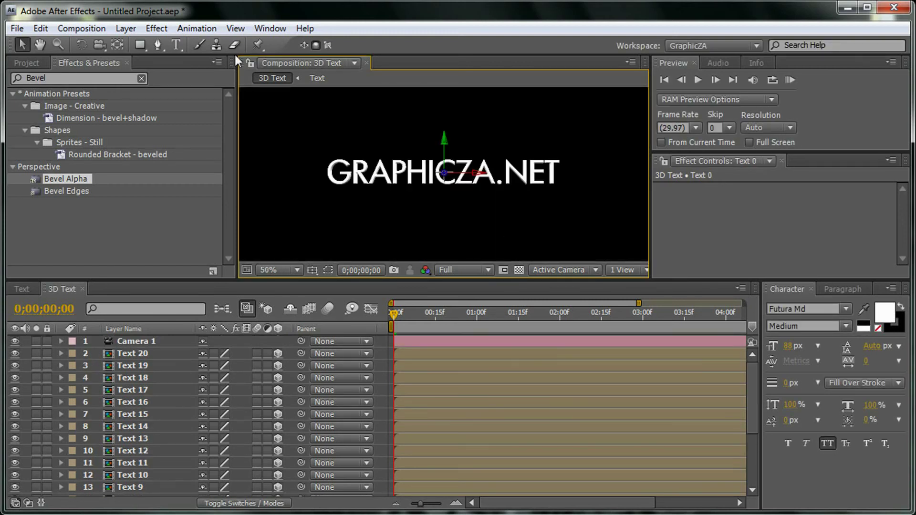
# Orbit Camera 1 so GRAPHICZA.NET is seen at an angle with its extruded depth.
pyautogui.moveTo(102, 50); pyautogui.dragTo(133, 61)
pyautogui.moveTo(419, 167); pyautogui.dragTo(469, 180)
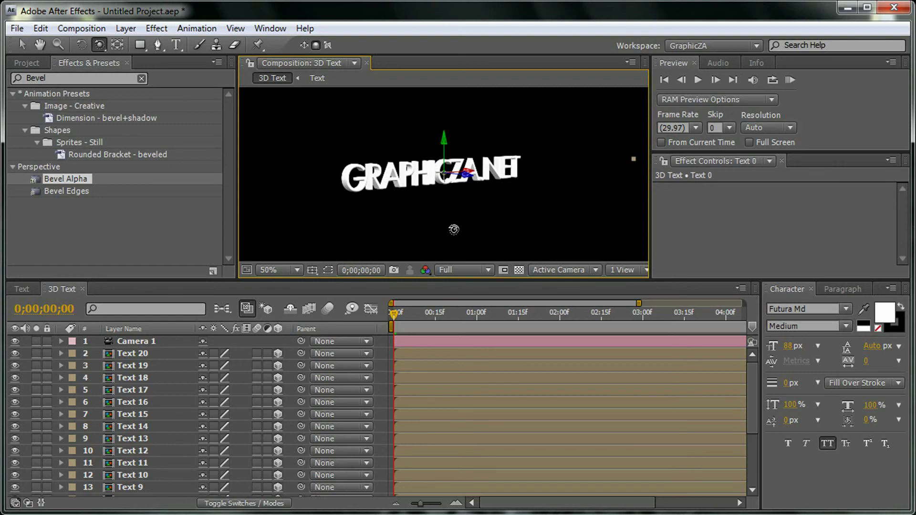
# Open the recent 3D Text.aep project without saving and close the Paint tab.
pyautogui.click(25, 32)
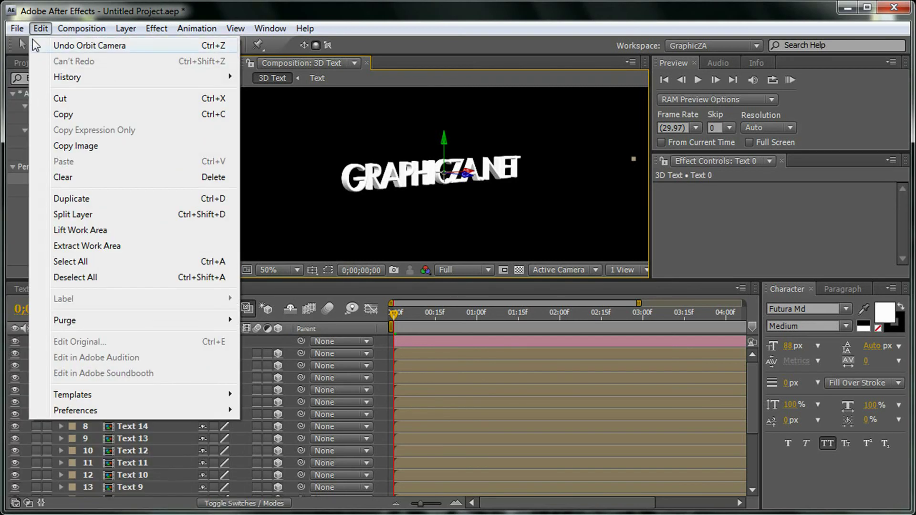
pyautogui.moveTo(74, 80)
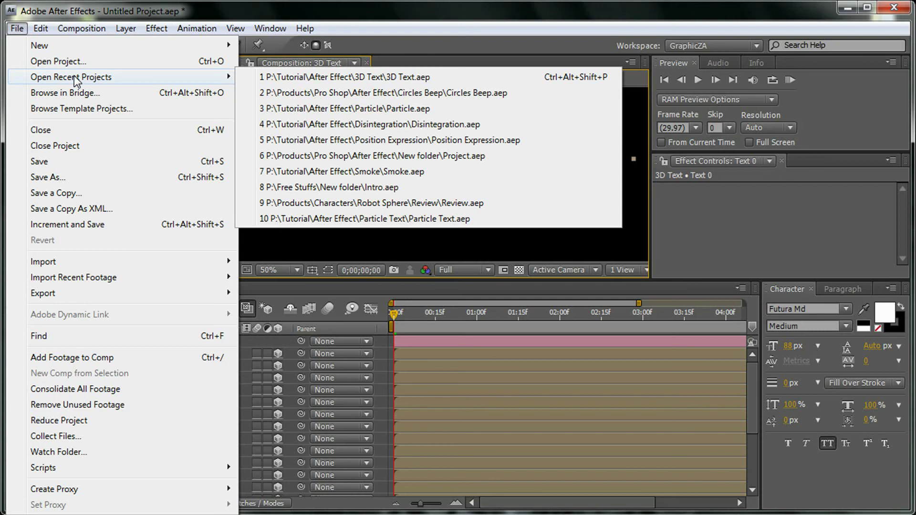
pyautogui.click(340, 82)
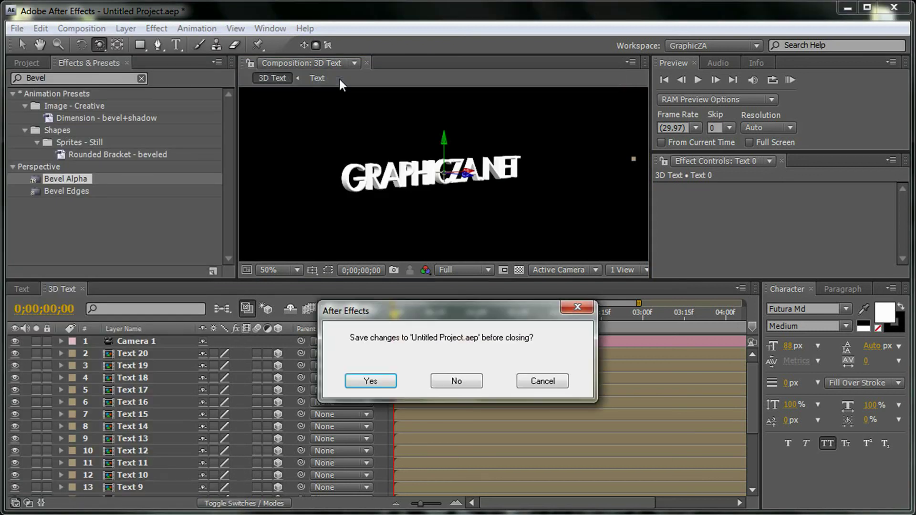
pyautogui.click(453, 386)
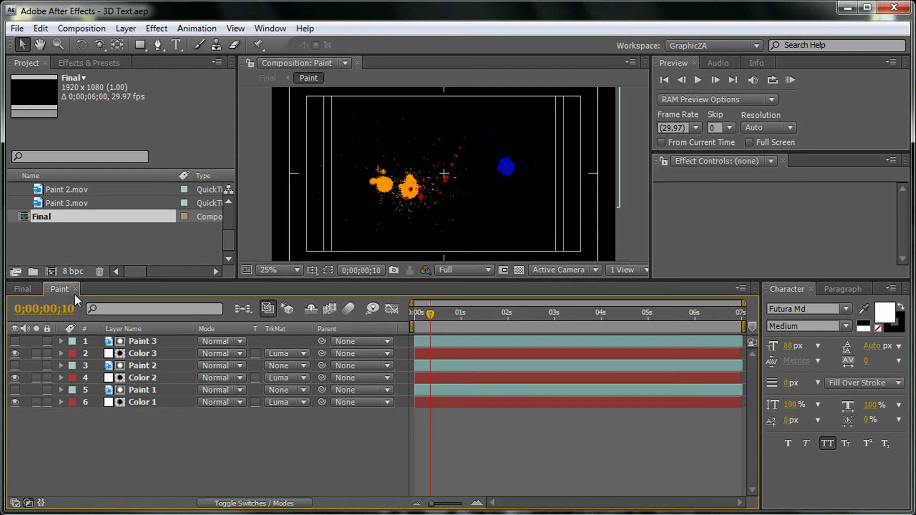
pyautogui.click(74, 289)
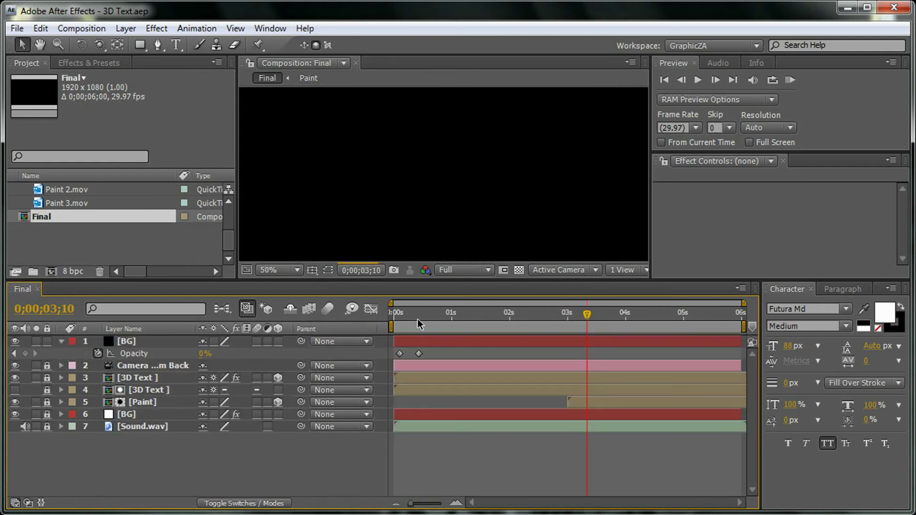
# Preview the Final composition at Quarter resolution, zoomed out, scrubbing through the splash animation.
pyautogui.click(454, 270)
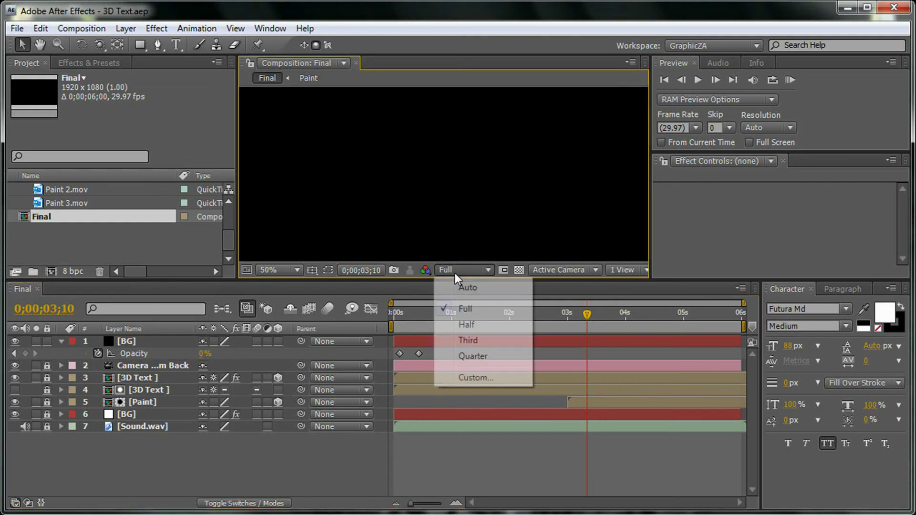
pyautogui.click(484, 356)
pyautogui.moveTo(443, 318); pyautogui.dragTo(423, 319)
pyautogui.press(',')
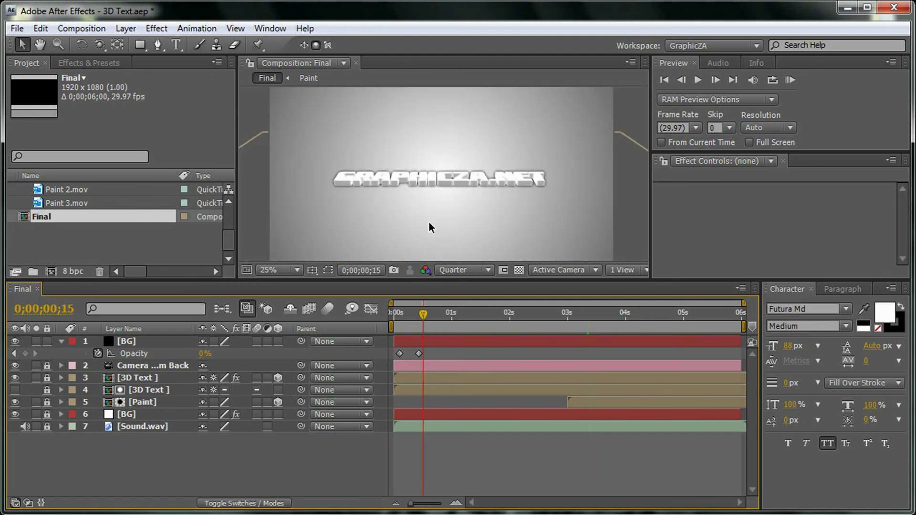
pyautogui.moveTo(418, 315); pyautogui.dragTo(627, 317)
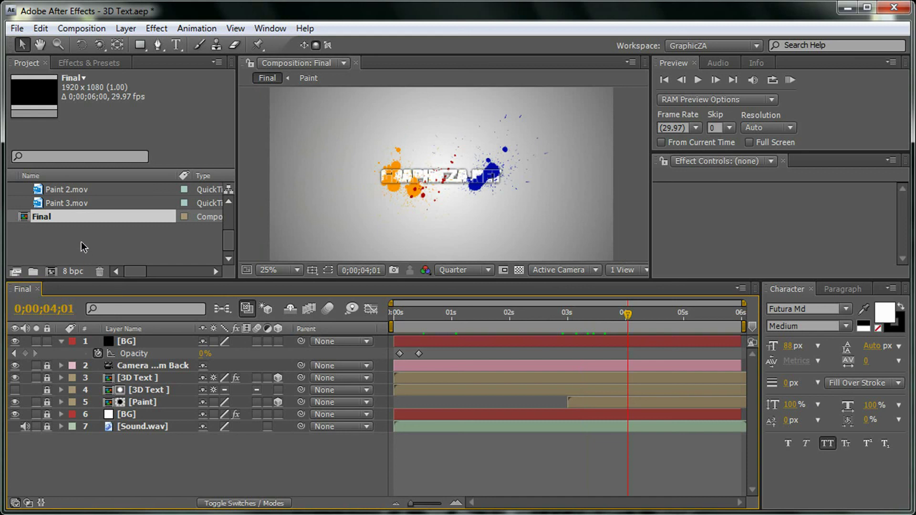
# Open the Replace Text Here comp and retype its GraphicZA.net text as 'HI THERE'.
pyautogui.click(230, 218)
pyautogui.click(55, 209)
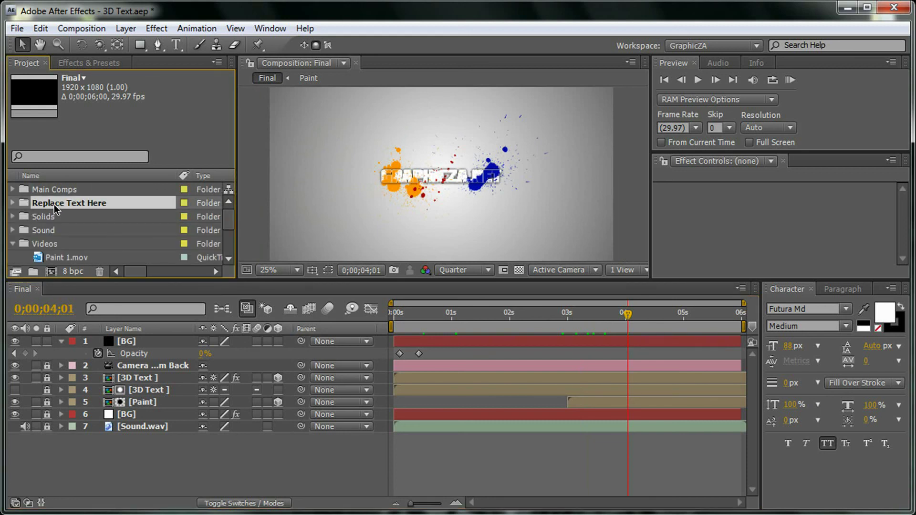
pyautogui.click(12, 203)
pyautogui.click(61, 220)
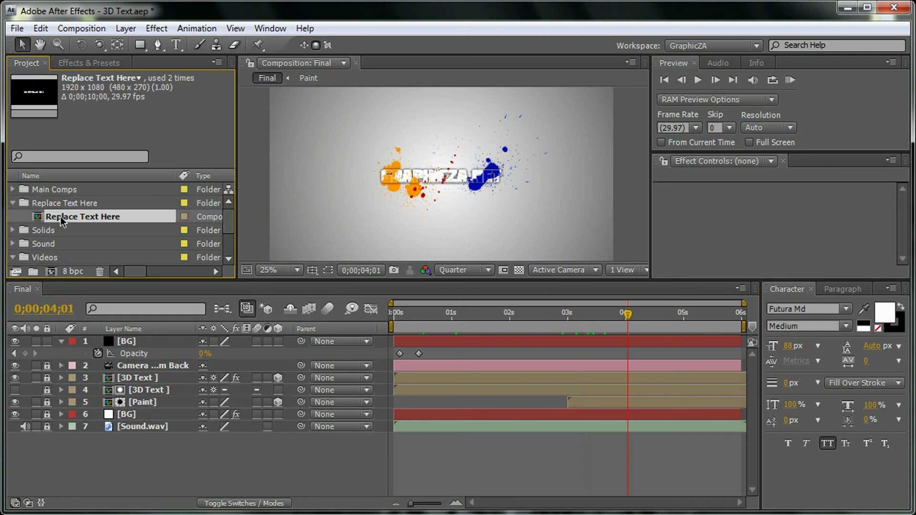
pyautogui.doubleClick(61, 217)
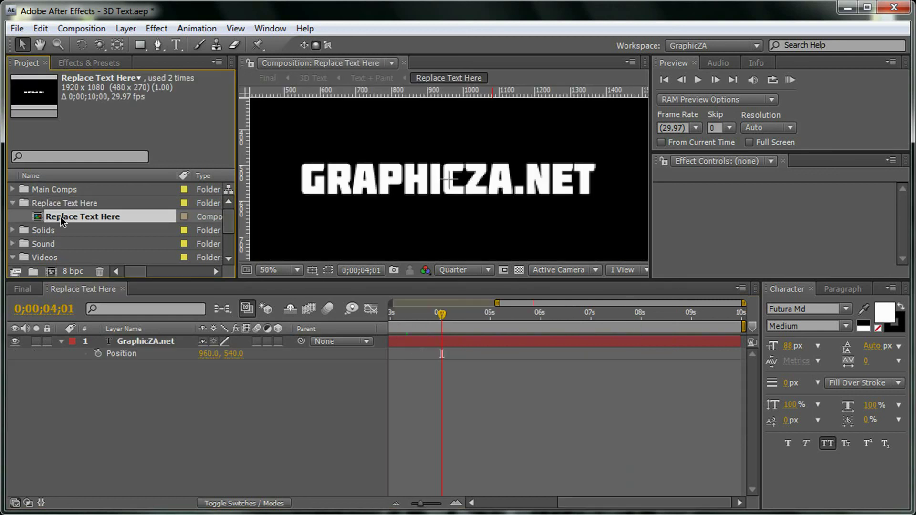
pyautogui.doubleClick(170, 341)
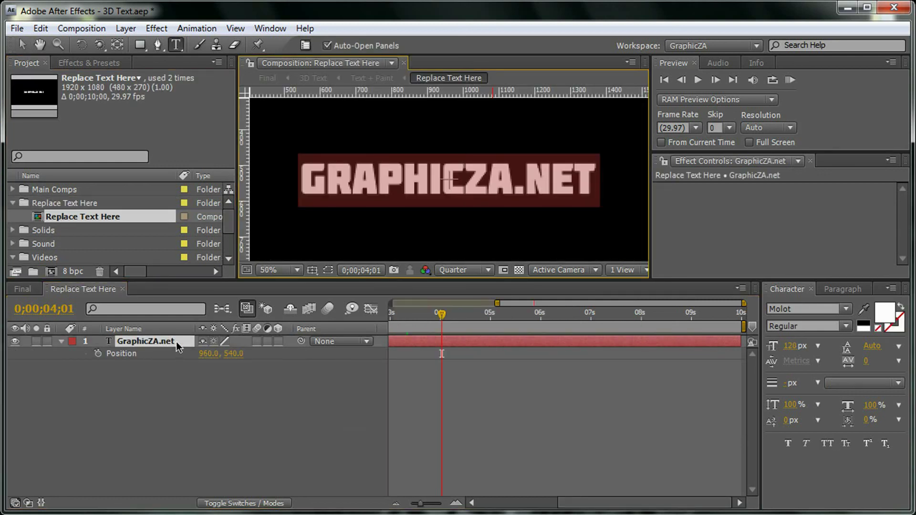
pyautogui.write('H')
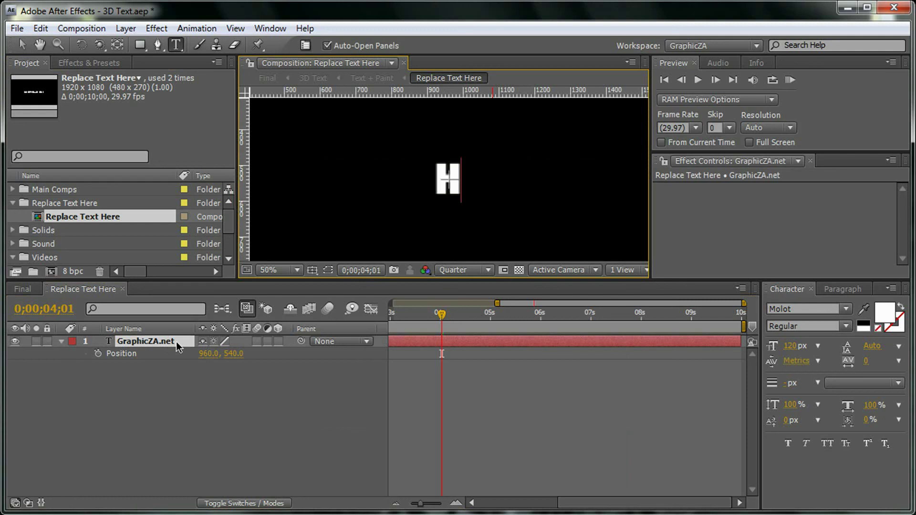
pyautogui.write('I THERE')
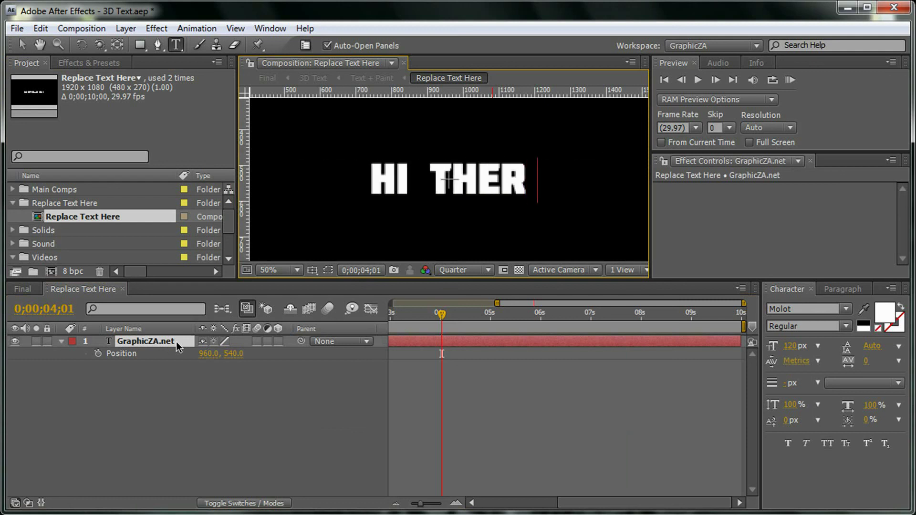